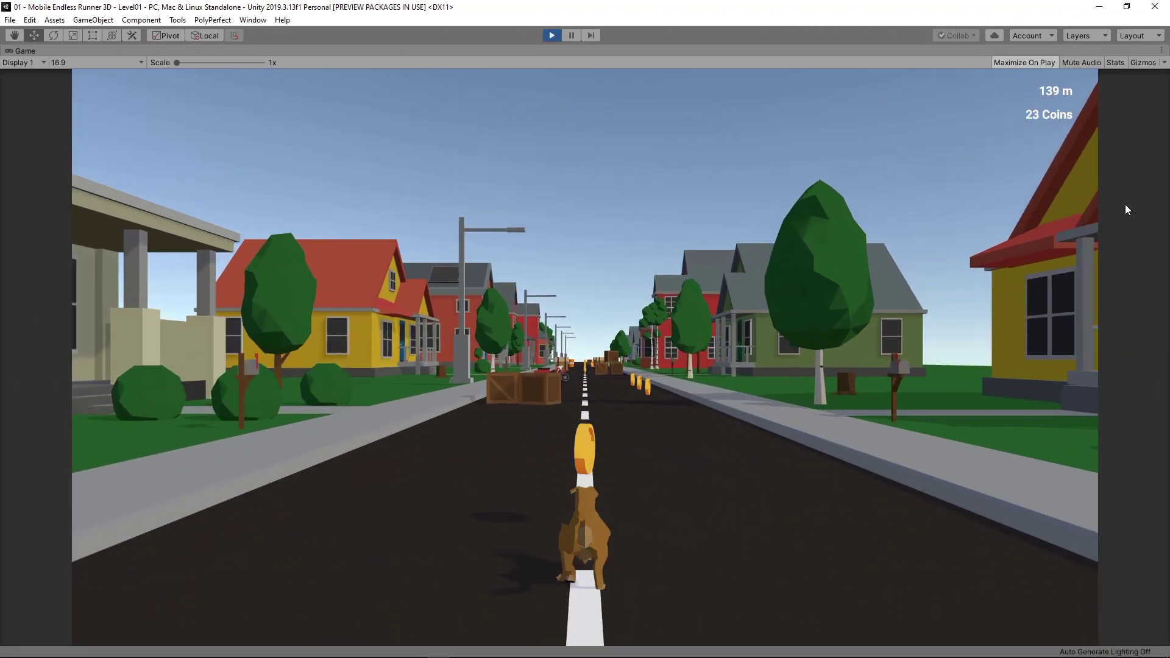
- Play-test the endless runner, steering the dog between lanes to collect coins and avoid the obstacles on the road
key(Right)
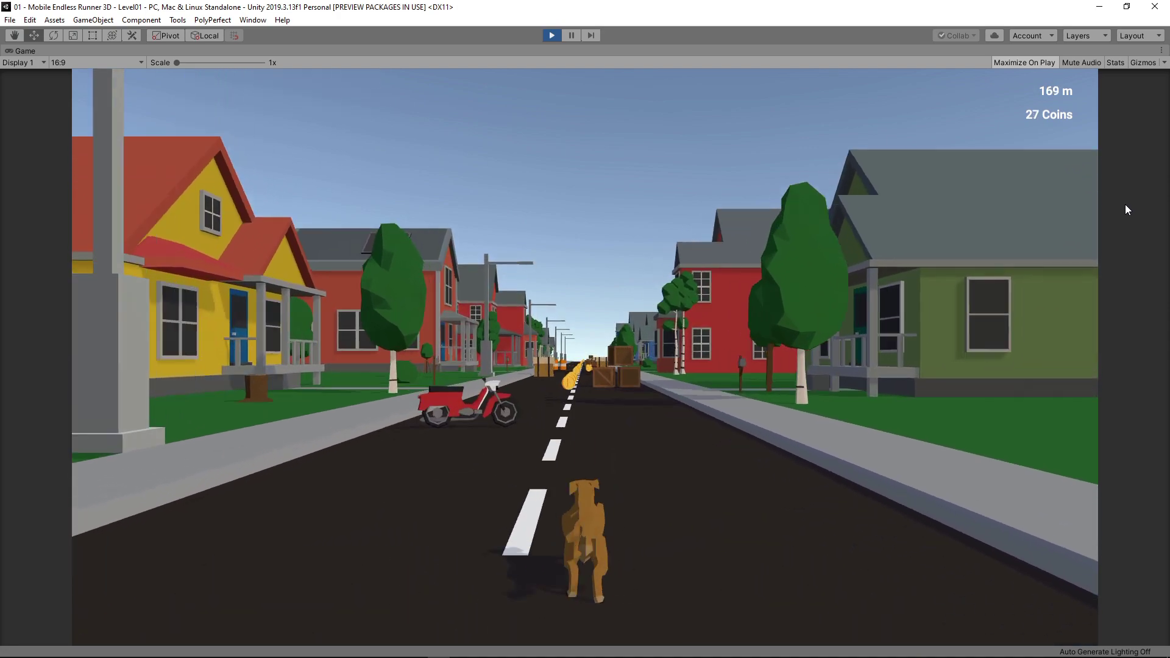
key(Left)
key(Left)
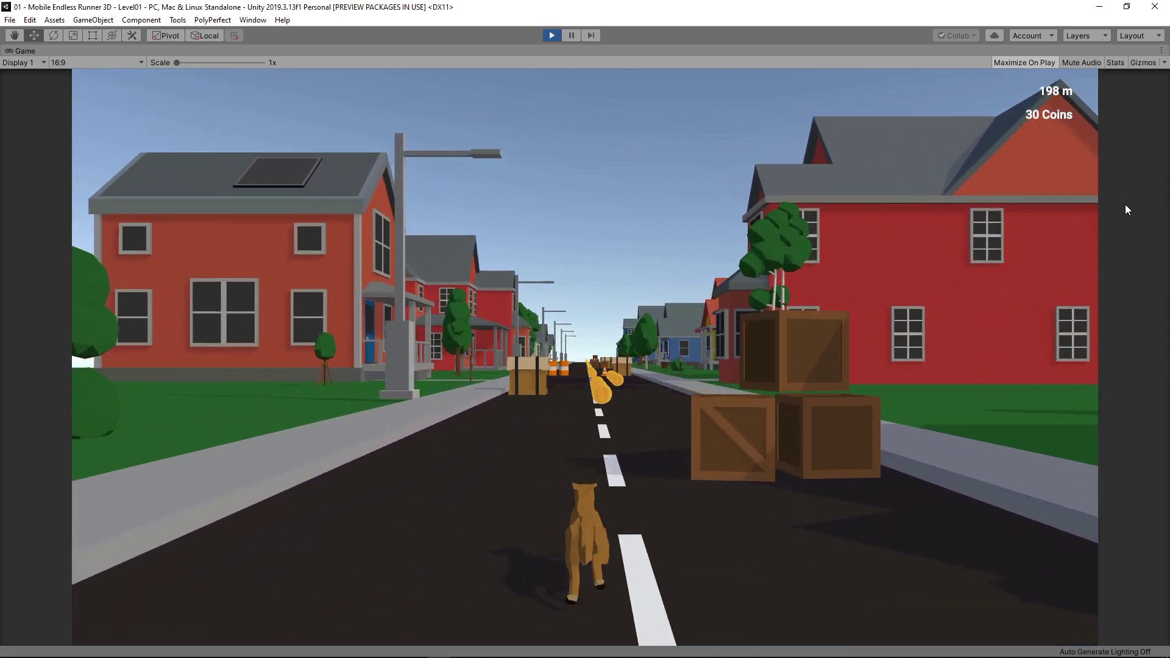
key(Right)
key(Right)
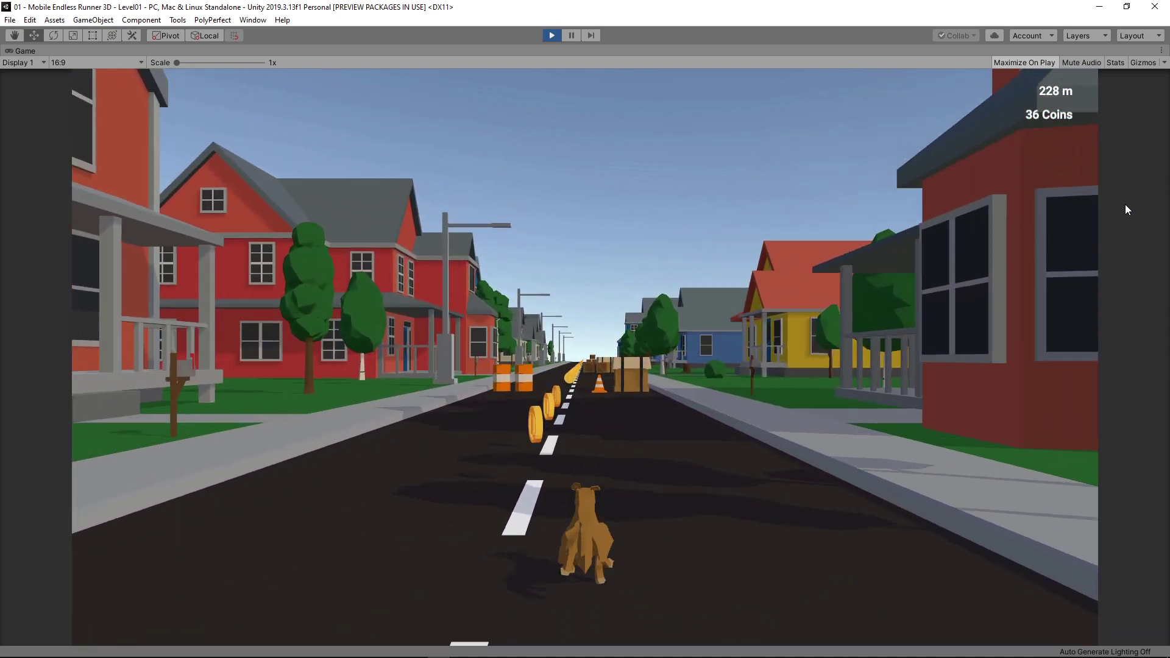
key(Left)
key(Left)
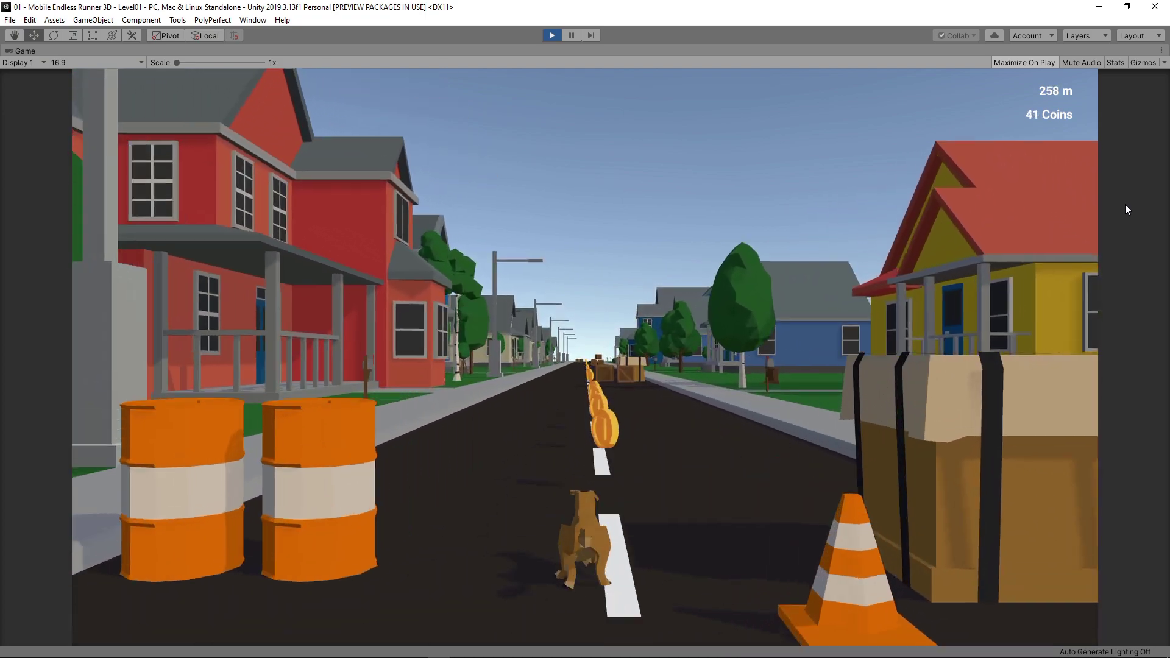
key(Right)
key(Left)
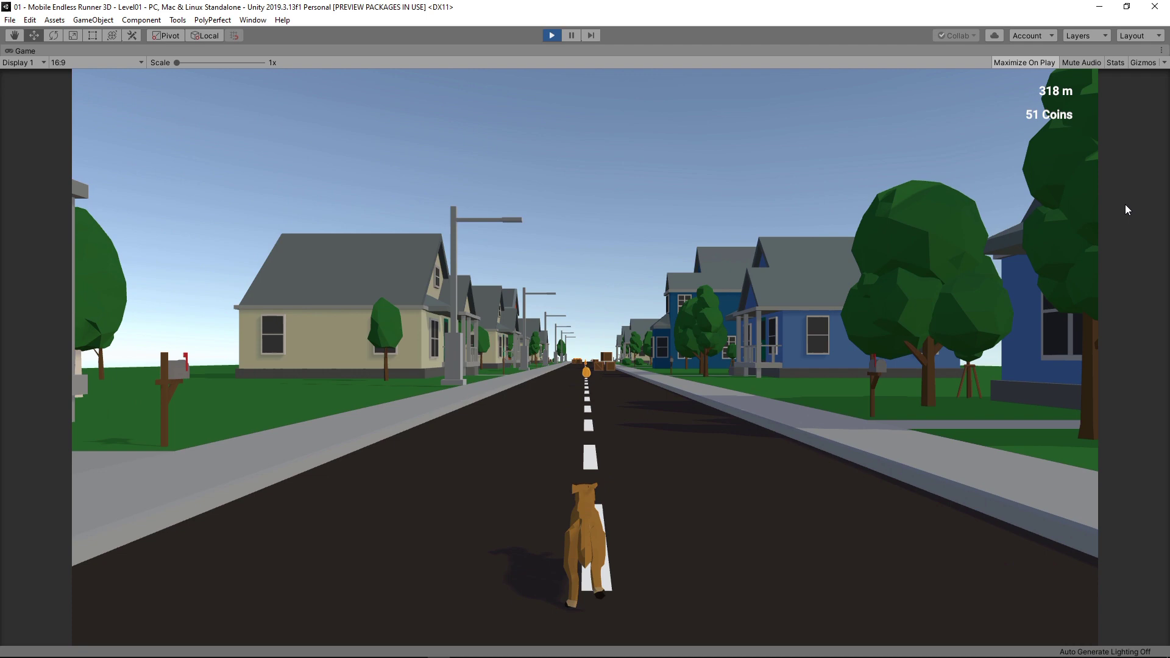
key(Left)
key(Right)
key(space)
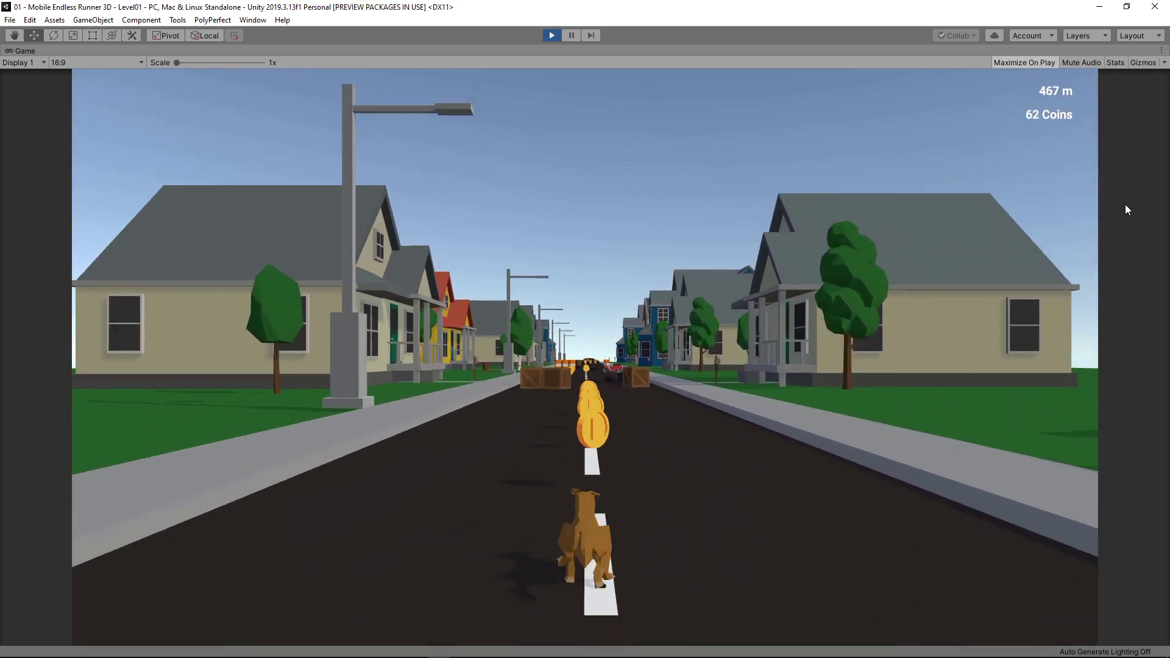
key(Right)
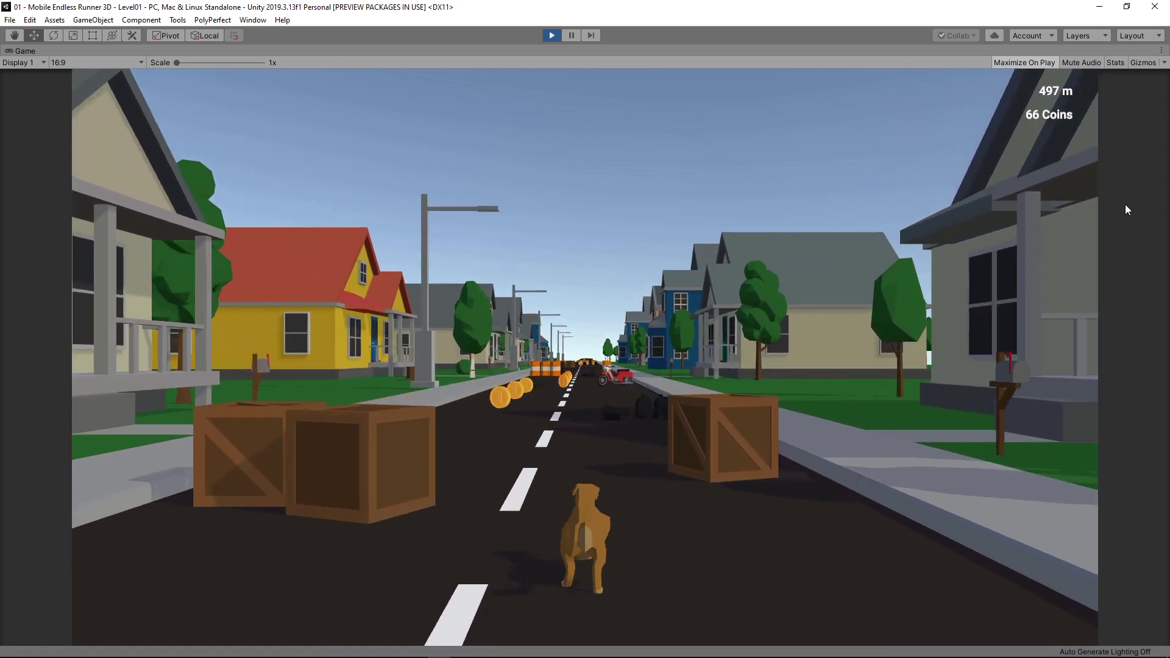
key(Left)
key(Right)
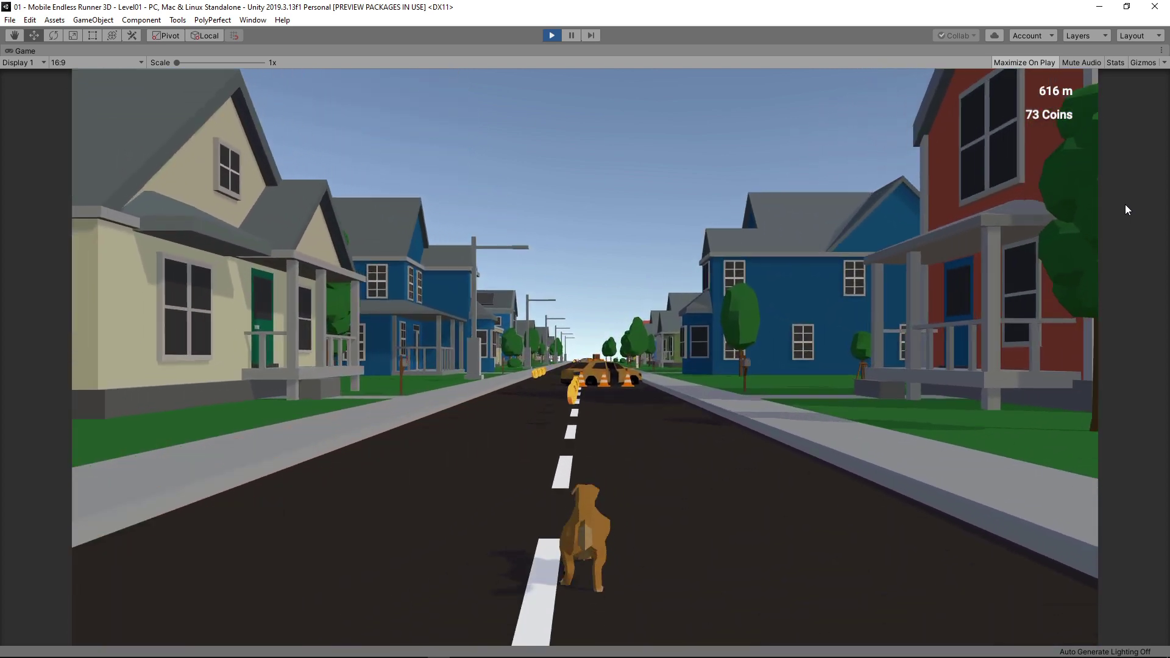
key(Left)
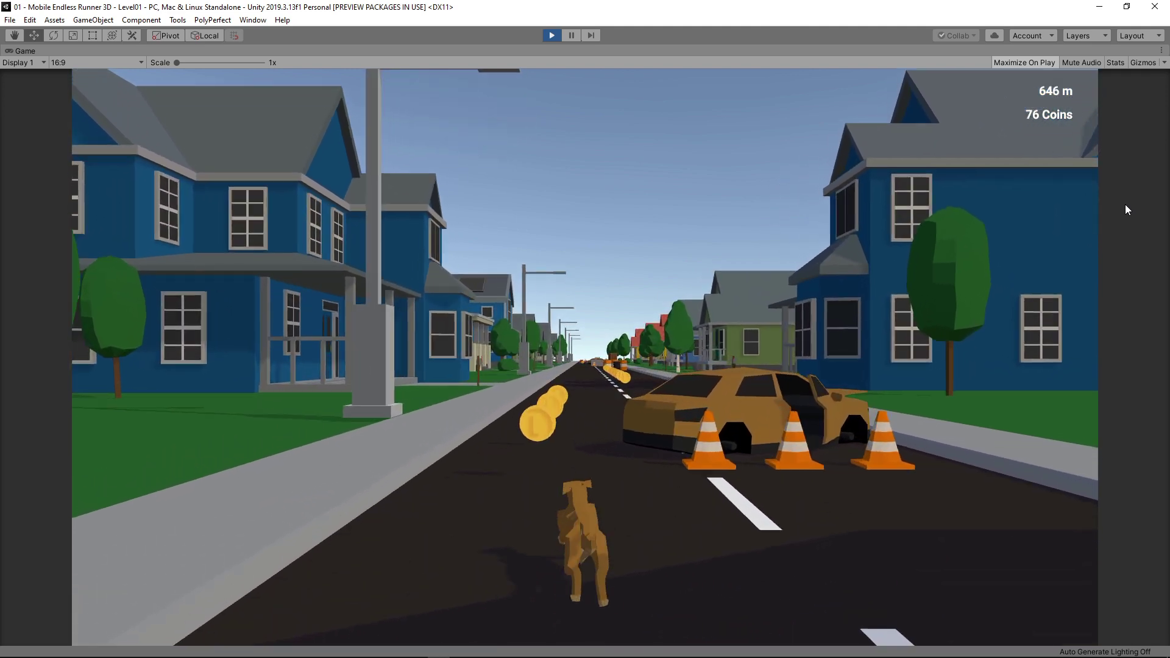
key(Right)
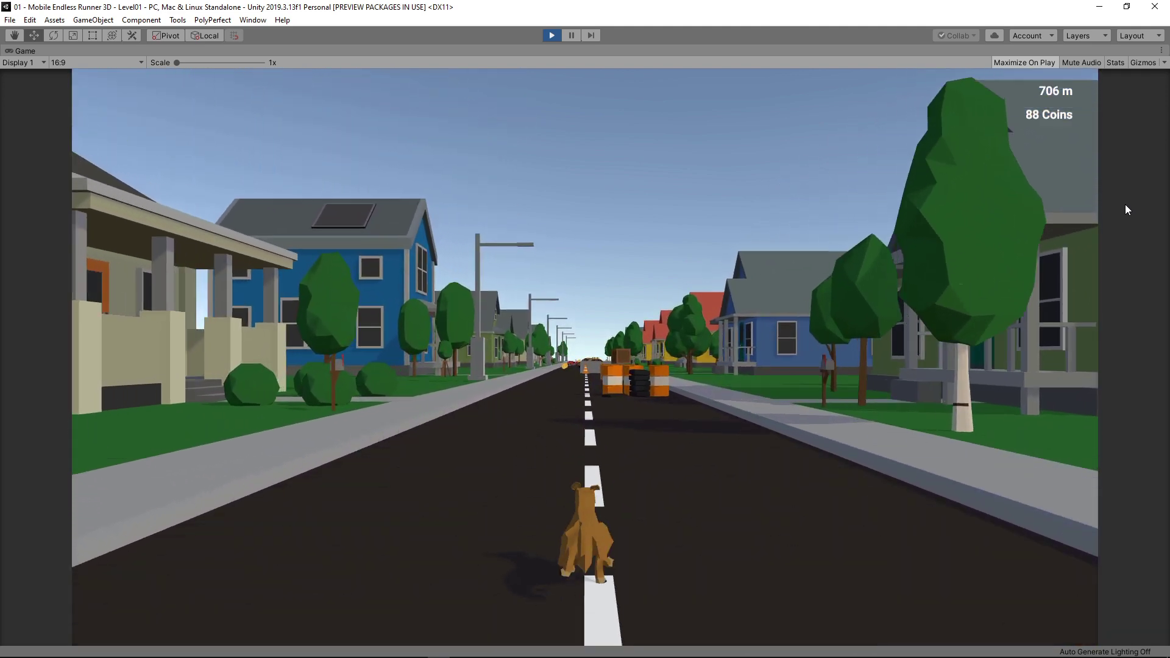
key(Left)
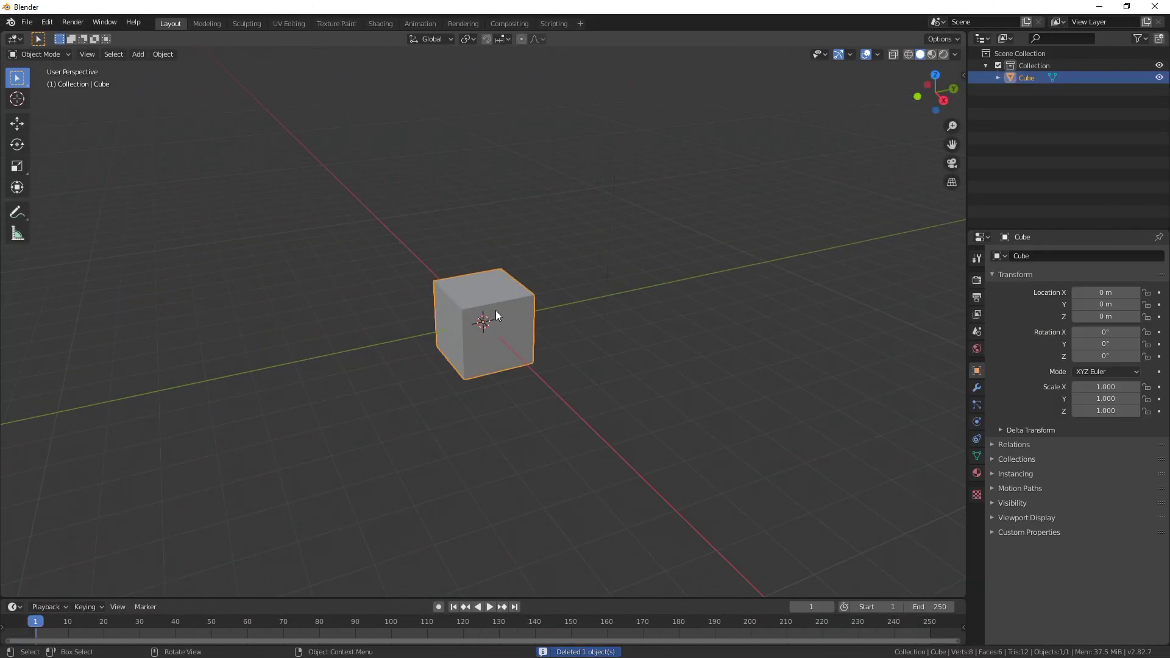
- In Blender, replace the default cube with an ico sphere of 3 subdivisions and 1 m radius
key(Delete)
key(shift+a)
mouse_move(495, 313)
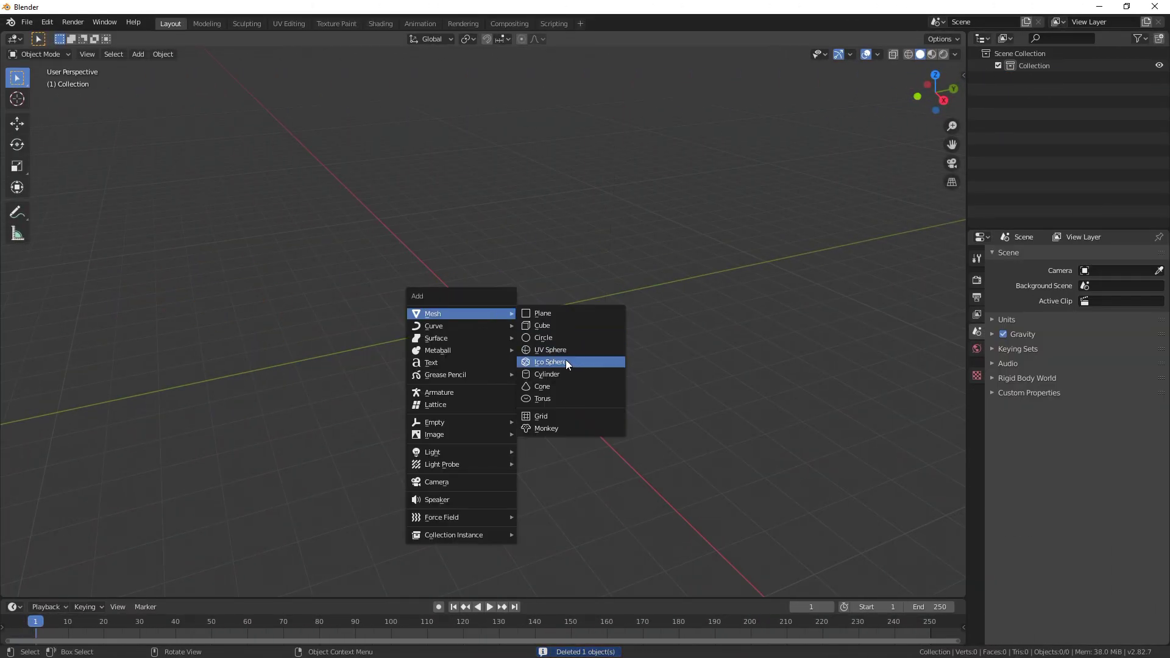
click(566, 359)
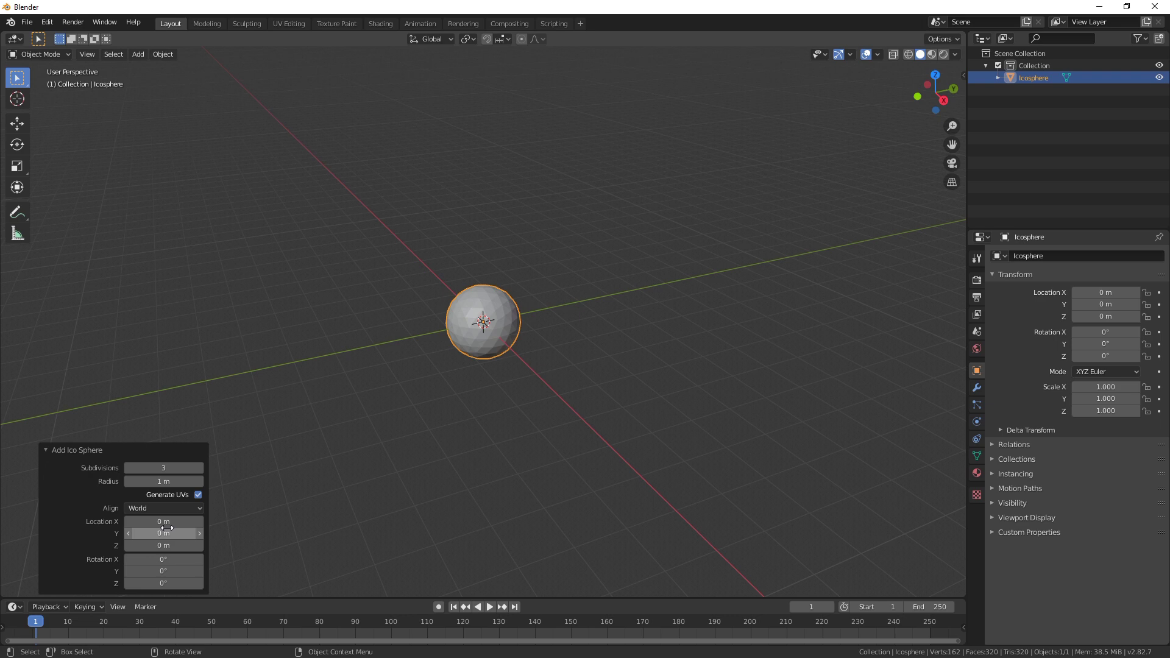
click(536, 373)
- Enter Edit Mode and select scattered, non-adjacent triangular faces on the ico sphere's front, right, bottom and top sides
key(KP_1)
scroll(500, 312, up, 10)
scroll(500, 313, down, 2)
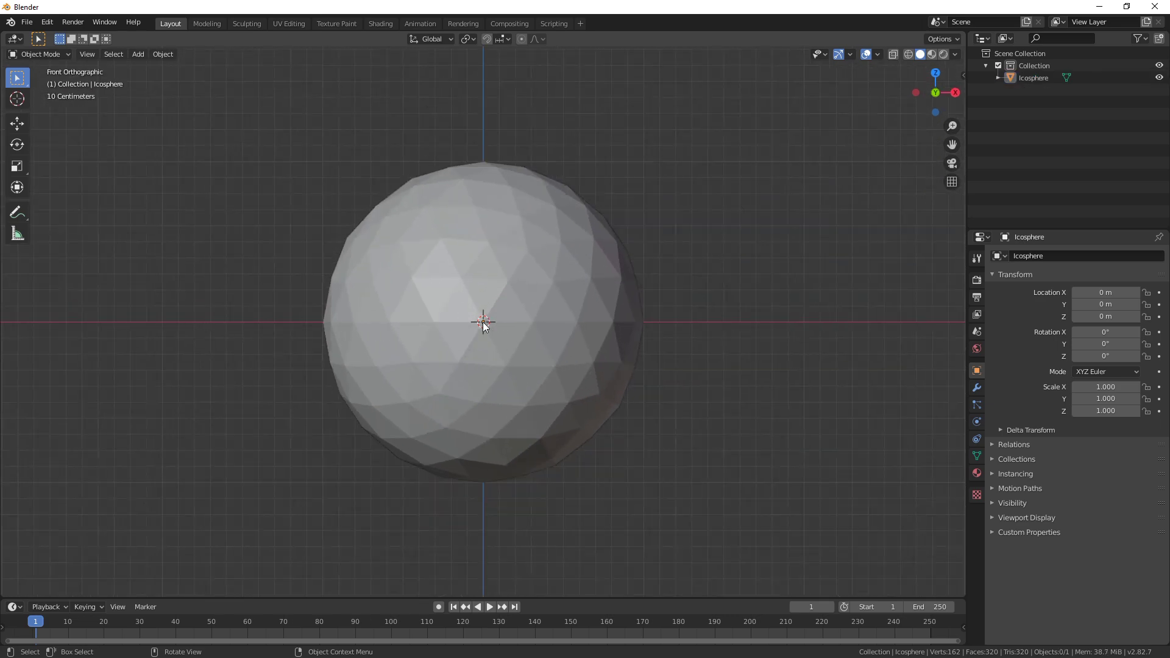
key(Tab)
key(alt+a)
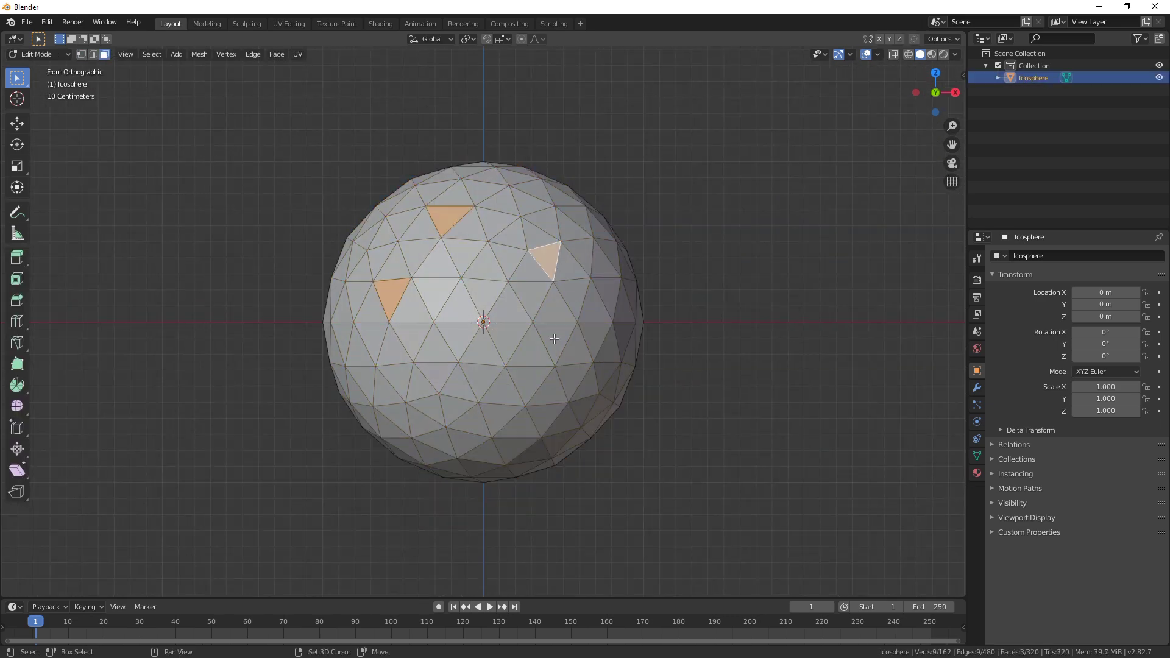
shift+click(528, 422)
key(KP_3)
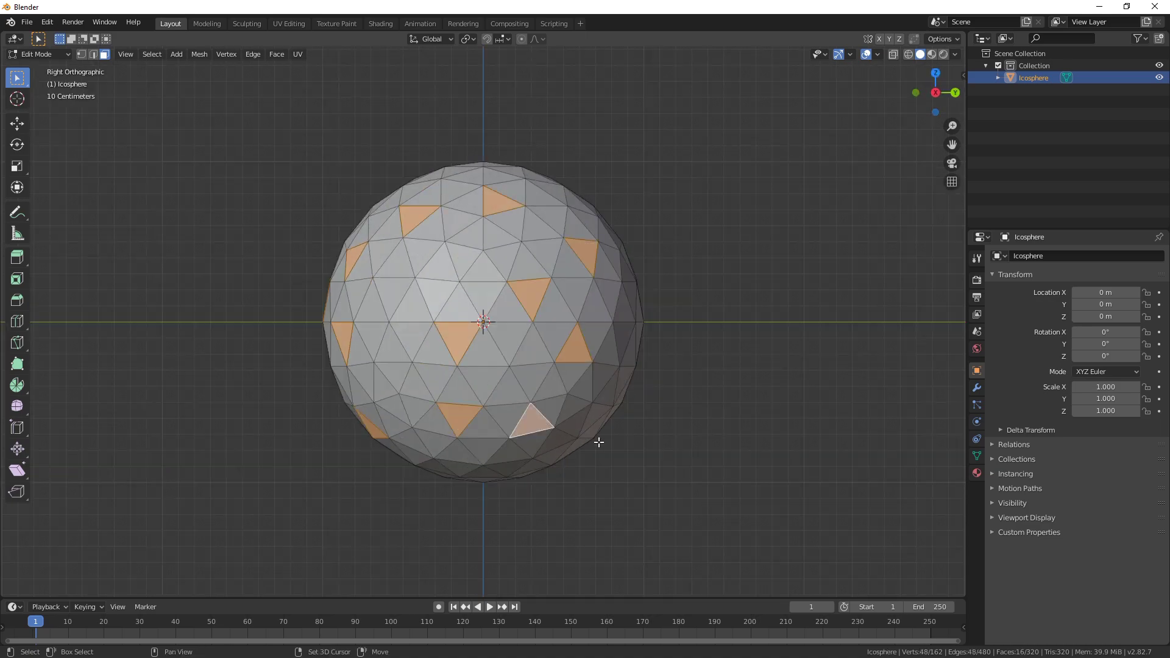
key(ctrl+KP_7)
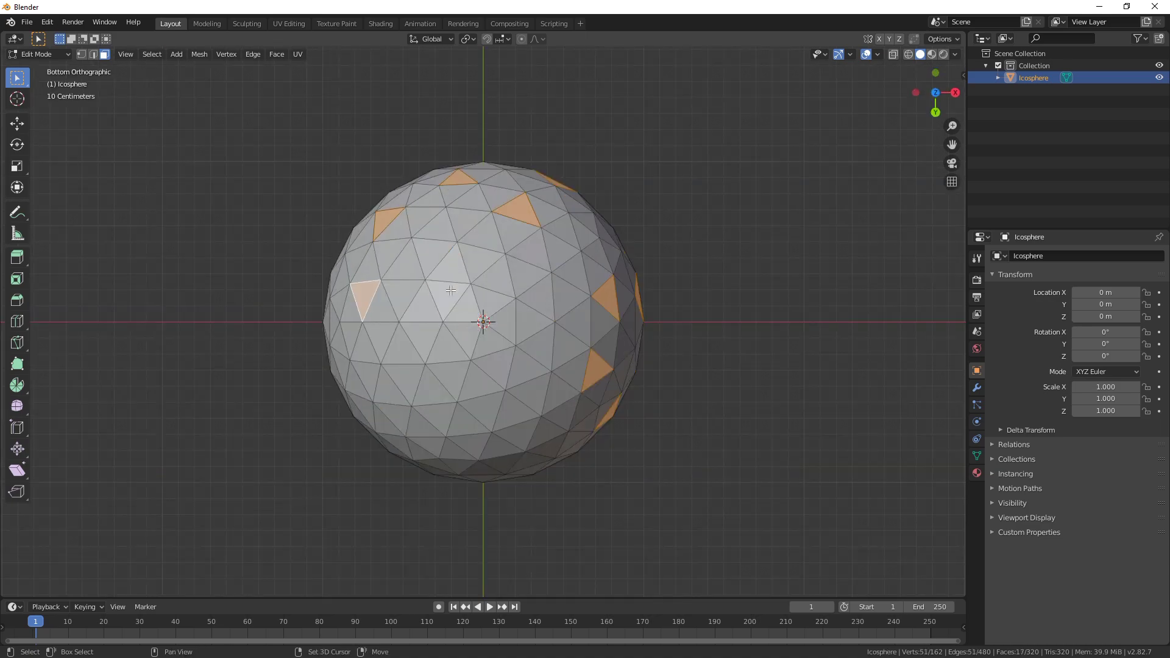
key(KP_7)
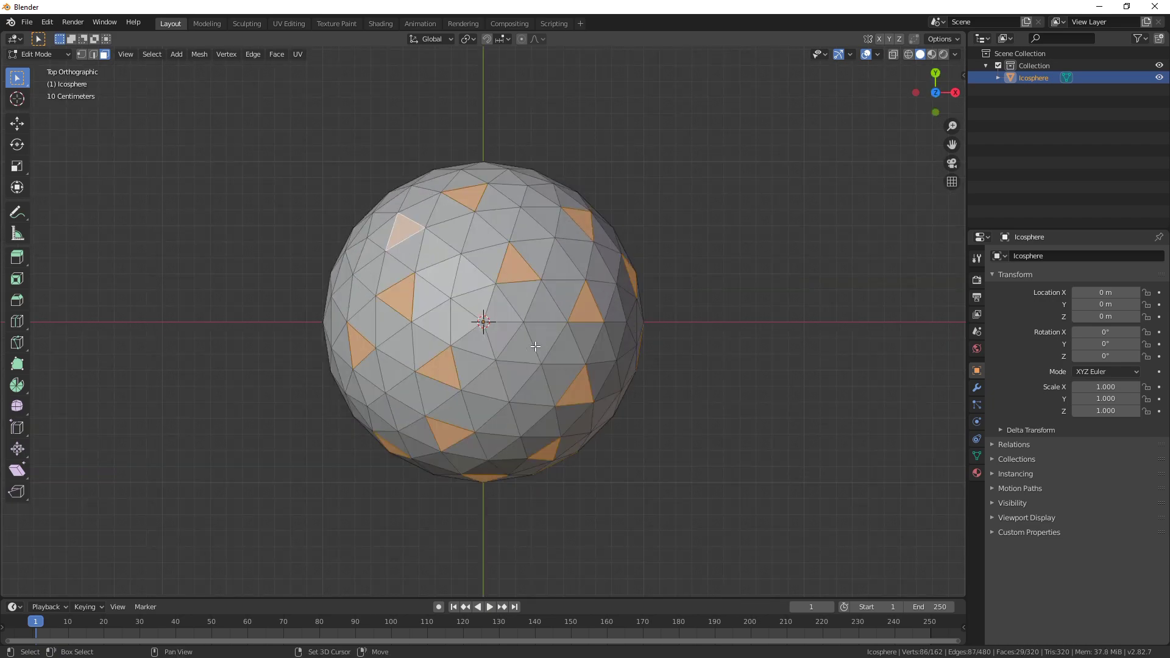
- Add more scattered faces to the selection in the remaining gaps so that the picked triangles spread around the whole sphere
middle_drag(359, 289, 503, 291)
shift+click(502, 291)
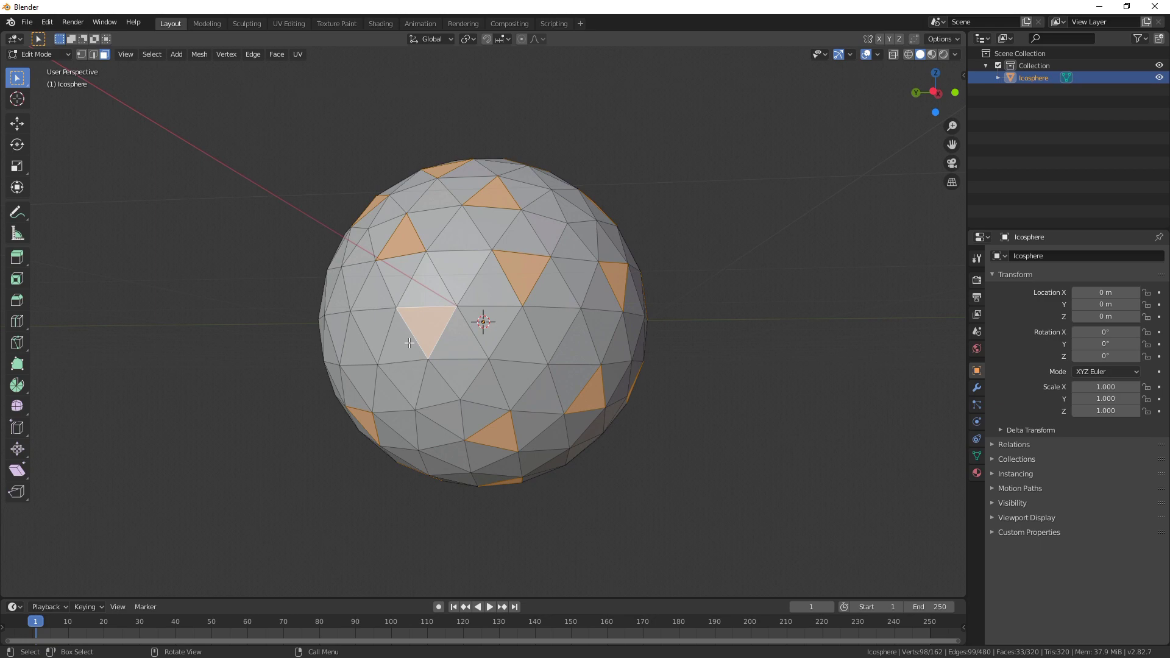
middle_drag(409, 343, 441, 292)
middle_drag(626, 320, 756, 363)
shift+click(503, 348)
shift+click(476, 342)
middle_drag(481, 339, 659, 269)
scroll(659, 268, down, 5)
middle_drag(659, 268, 598, 352)
scroll(598, 352, up, 4)
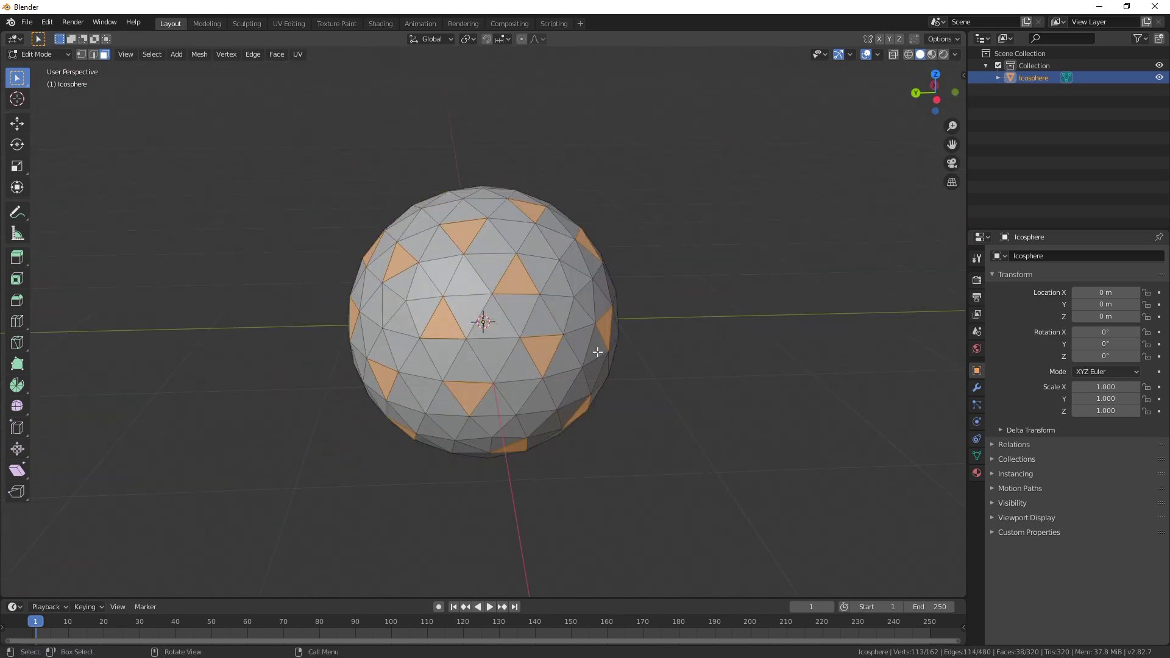
- Inset the selected faces with a thickness of about 0.4267 m and extrude them outward into thin spikes
click(697, 269)
middle_drag(697, 269, 313, 420)
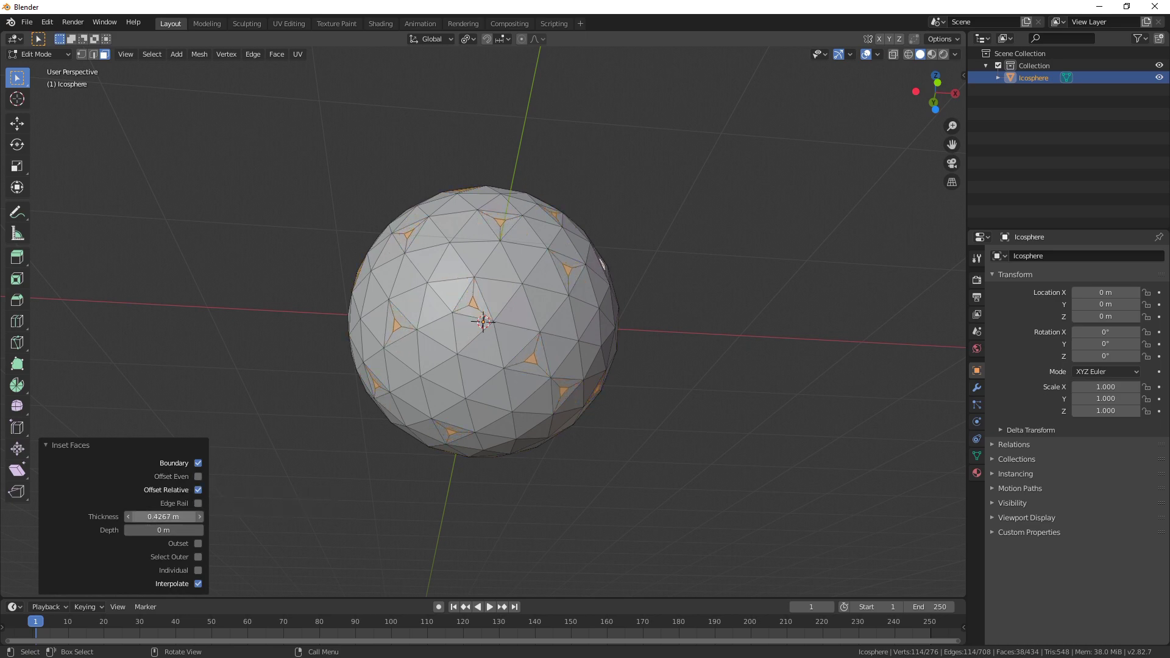
middle_drag(638, 232, 396, 275)
scroll(397, 275, down, 6)
middle_drag(396, 274, 431, 304)
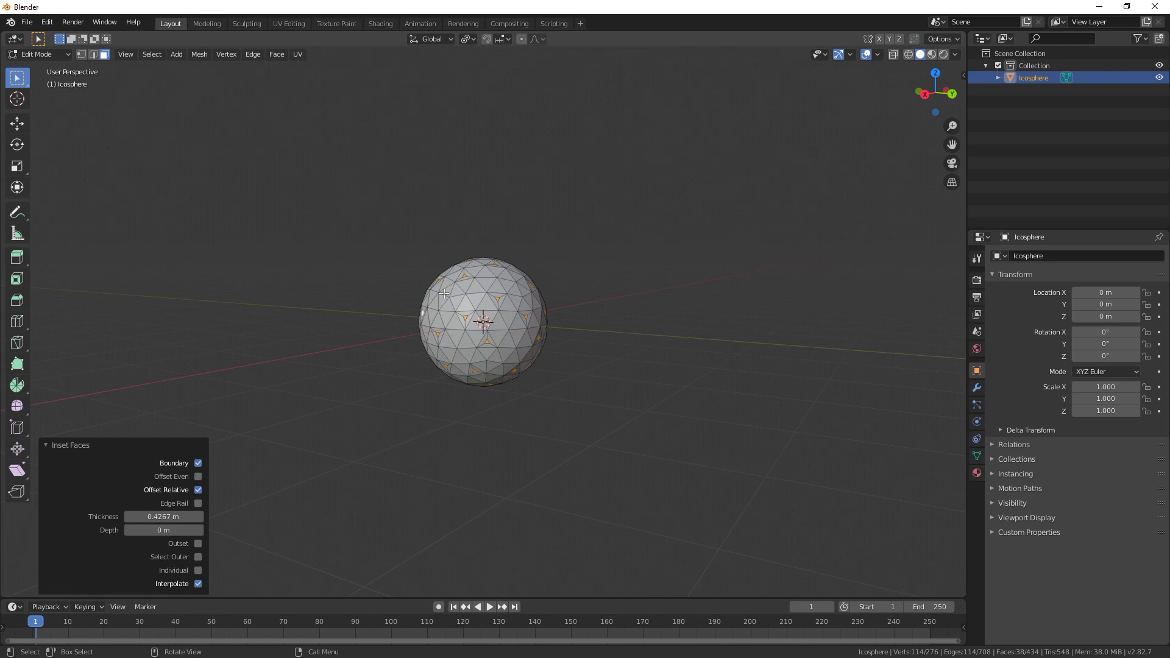
key(e)
key(Return)
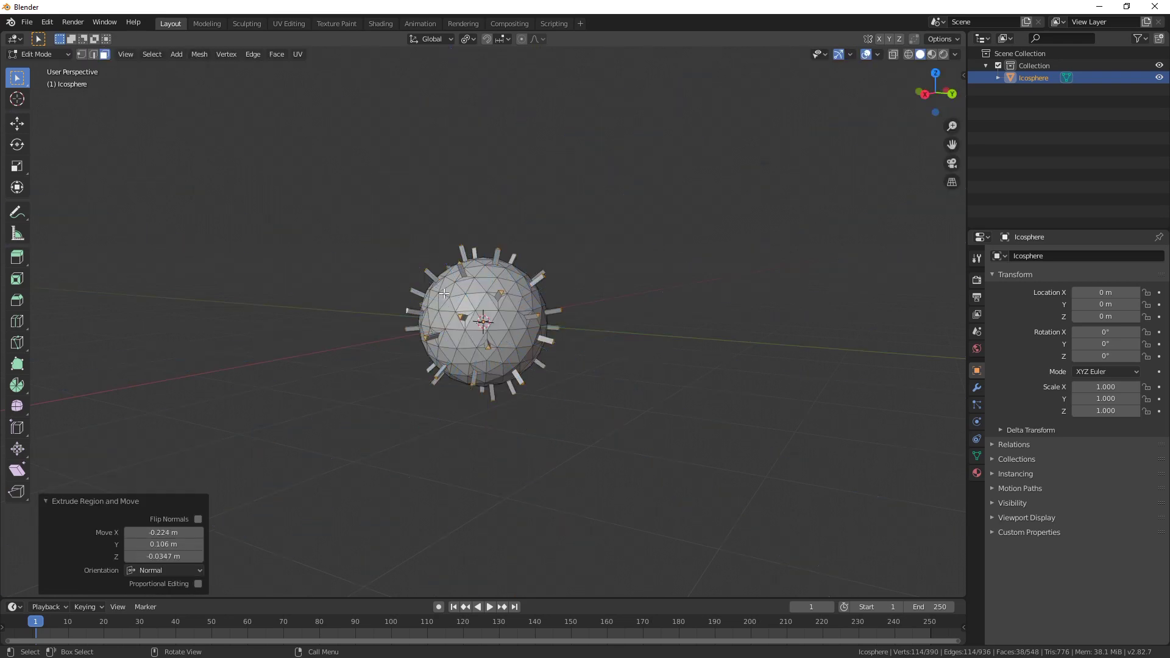
- Extrude the spike ends a short distance further and scale the end faces up about 2.9 times to flare the tips
key(e)
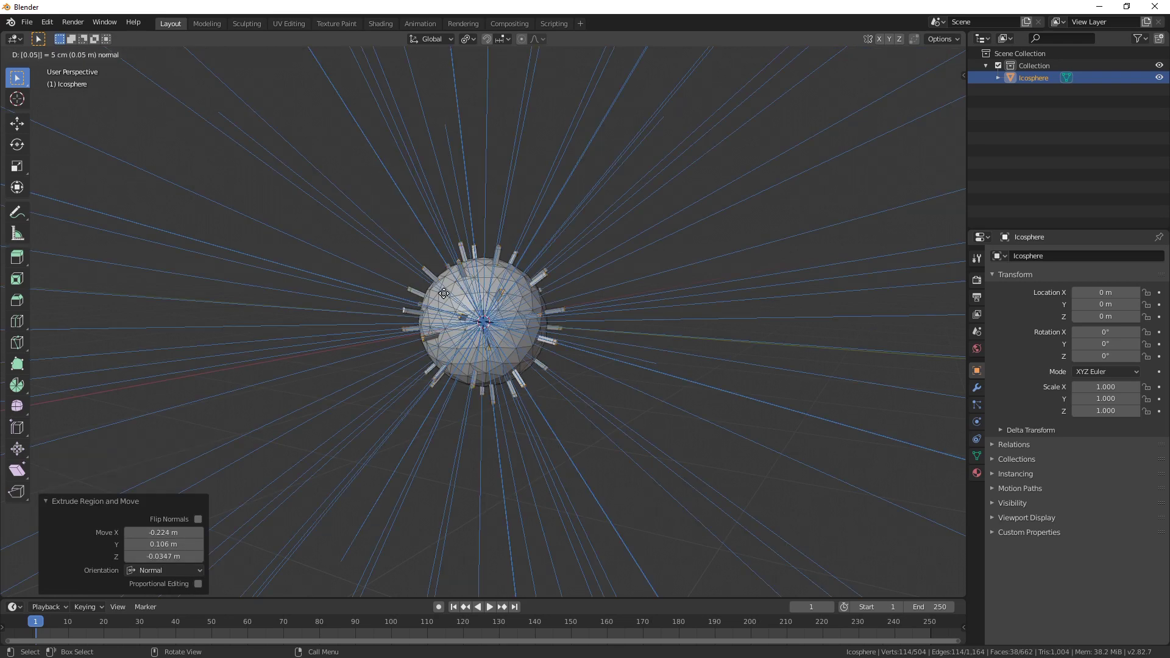
key(Return)
key(e)
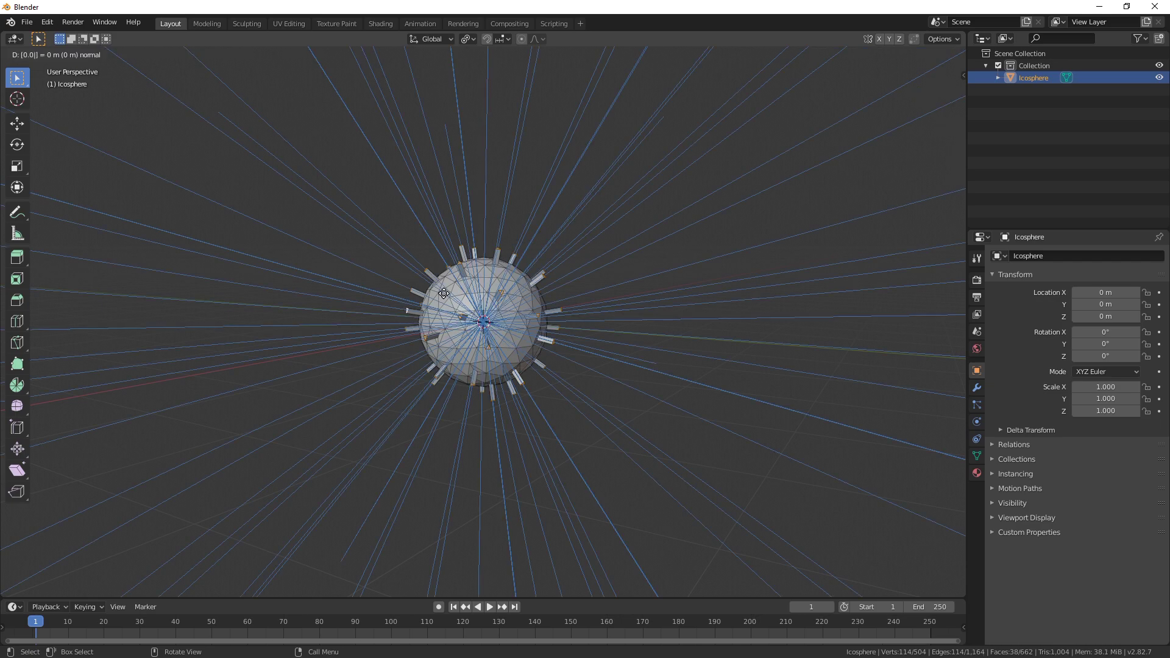
key(Return)
key(s)
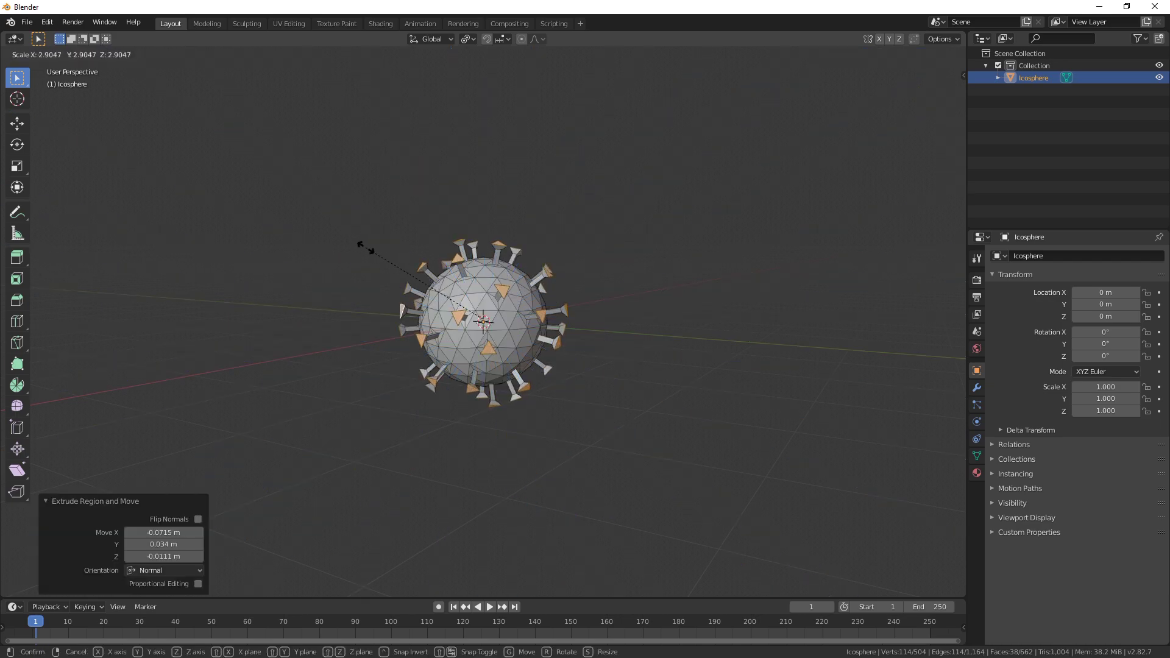
middle_drag(545, 236, 676, 255)
- Return to Object Mode and apply smooth shading to the spiked virus model
key(Tab)
click(535, 309)
right_click(535, 309)
click(535, 307)
click(693, 299)
middle_drag(692, 298, 585, 317)
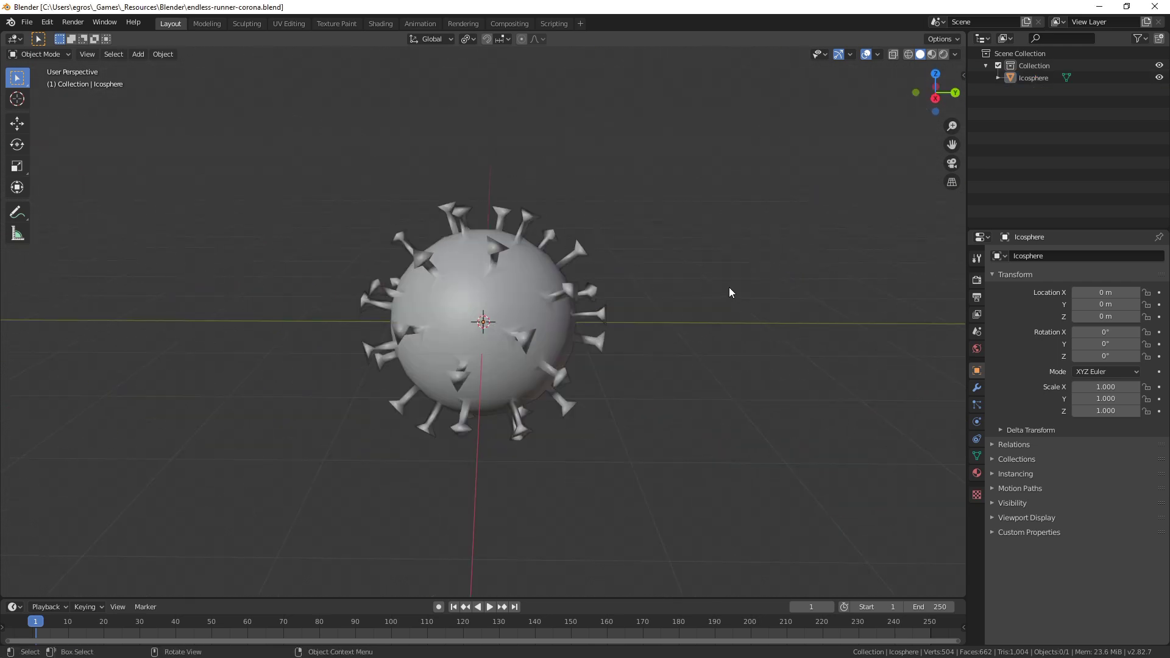
- Export the virus model in FBX format as endless-runner-corona.fbx to the Blender resources folder
middle_drag(776, 317, 710, 349)
scroll(776, 327, down, 2)
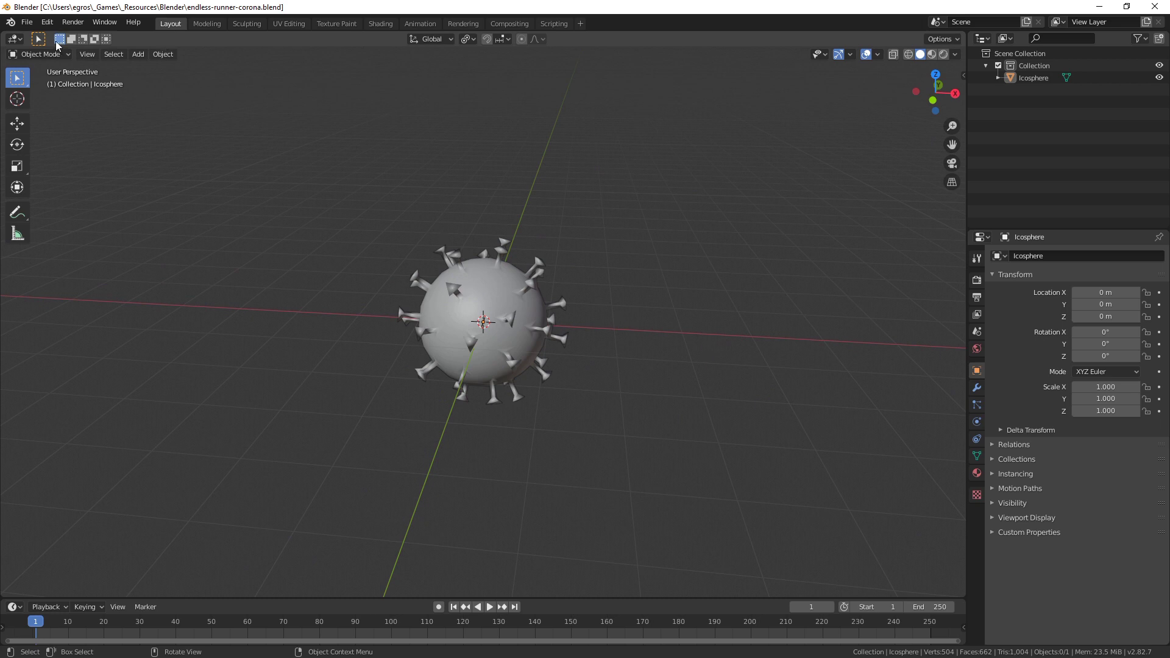
click(27, 22)
mouse_move(106, 200)
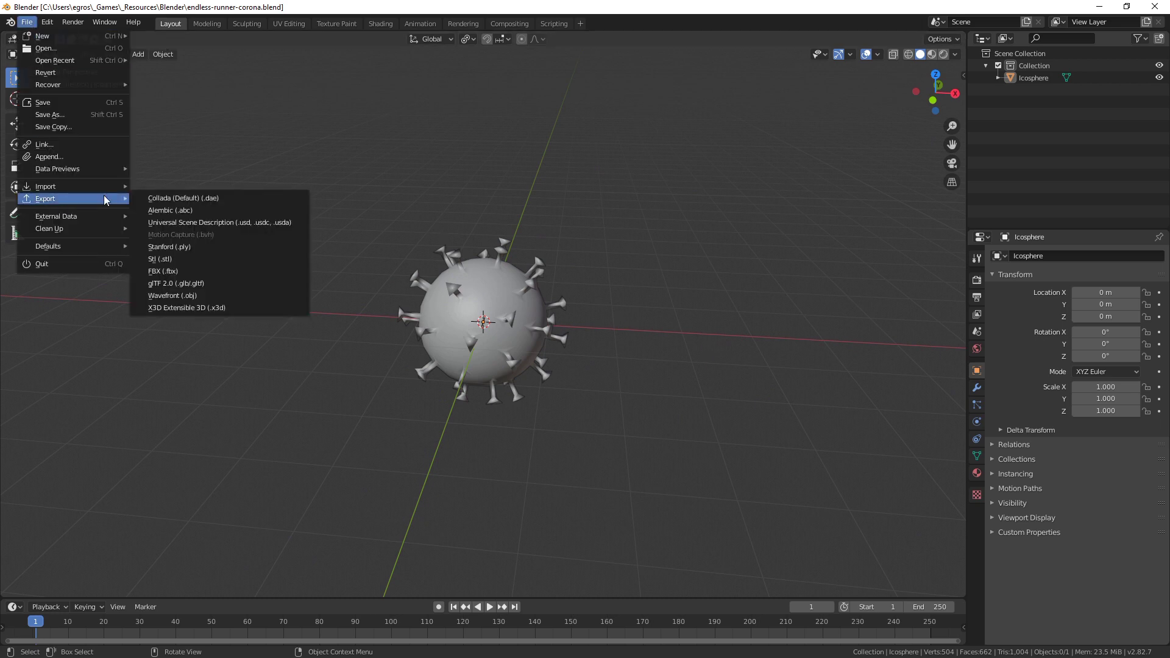
click(203, 270)
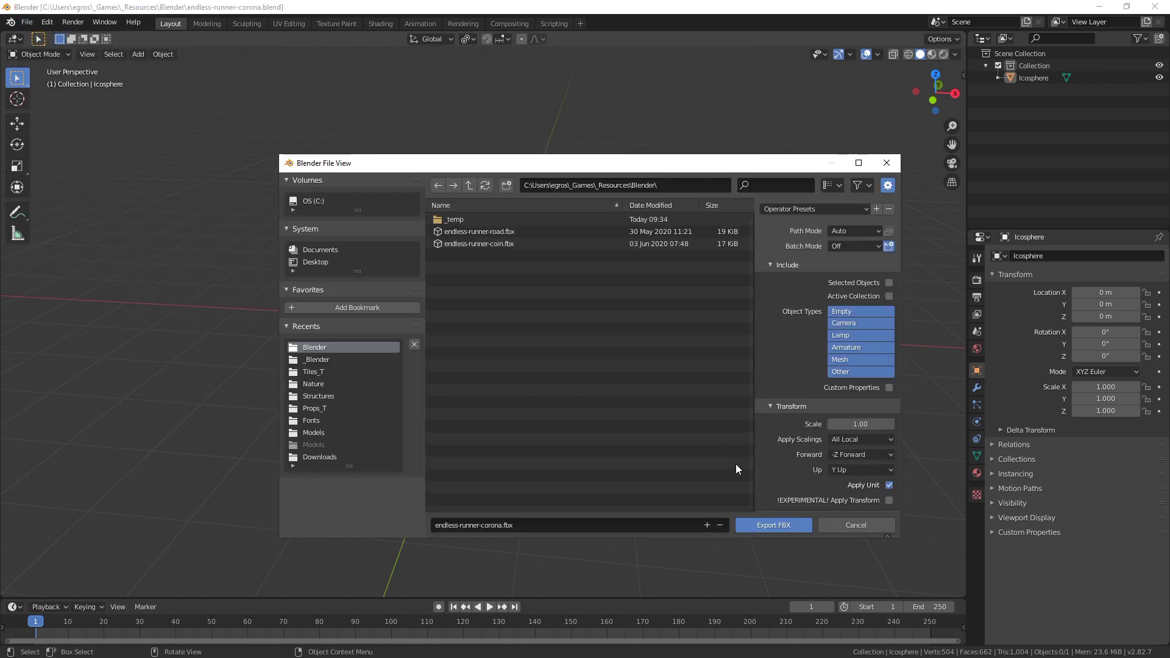
click(773, 525)
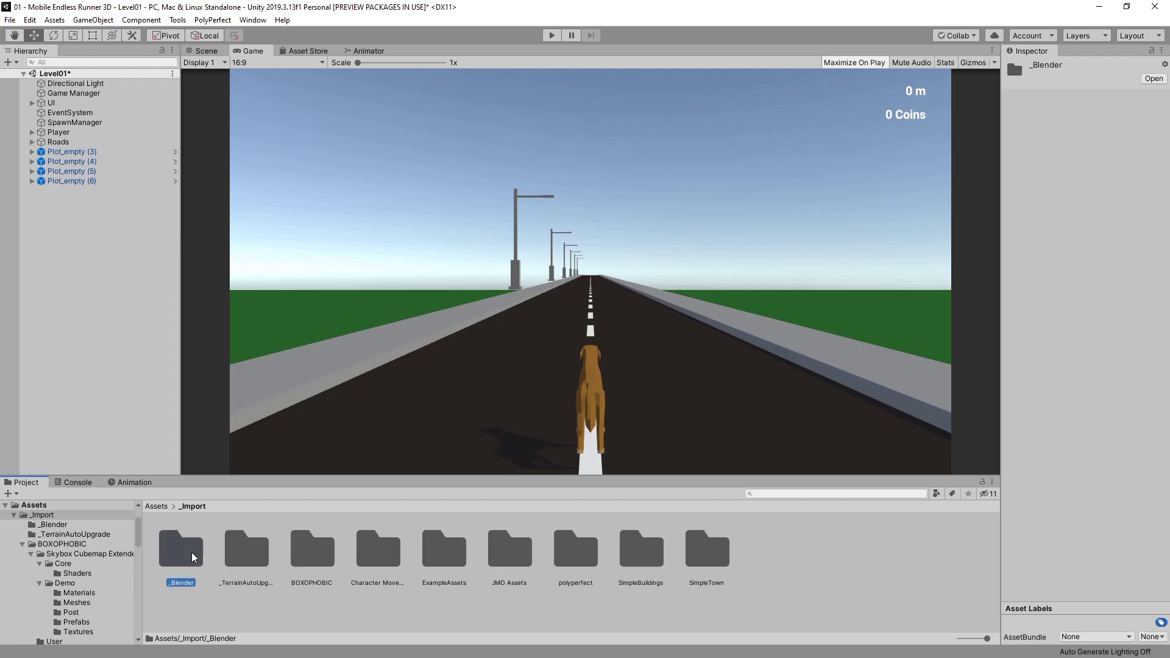
- In Unity, place the endless-runner-corona model from the _Blender import folder in the scene and scale it to 0.35 on all axes
double_click(191, 552)
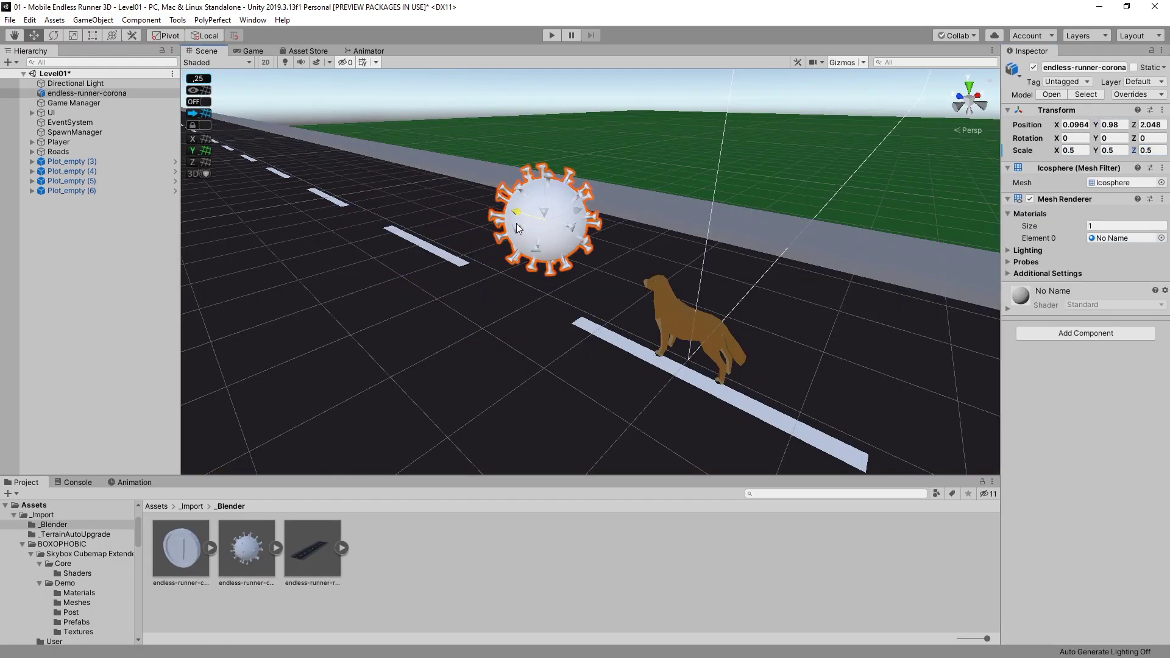
text(0.3)
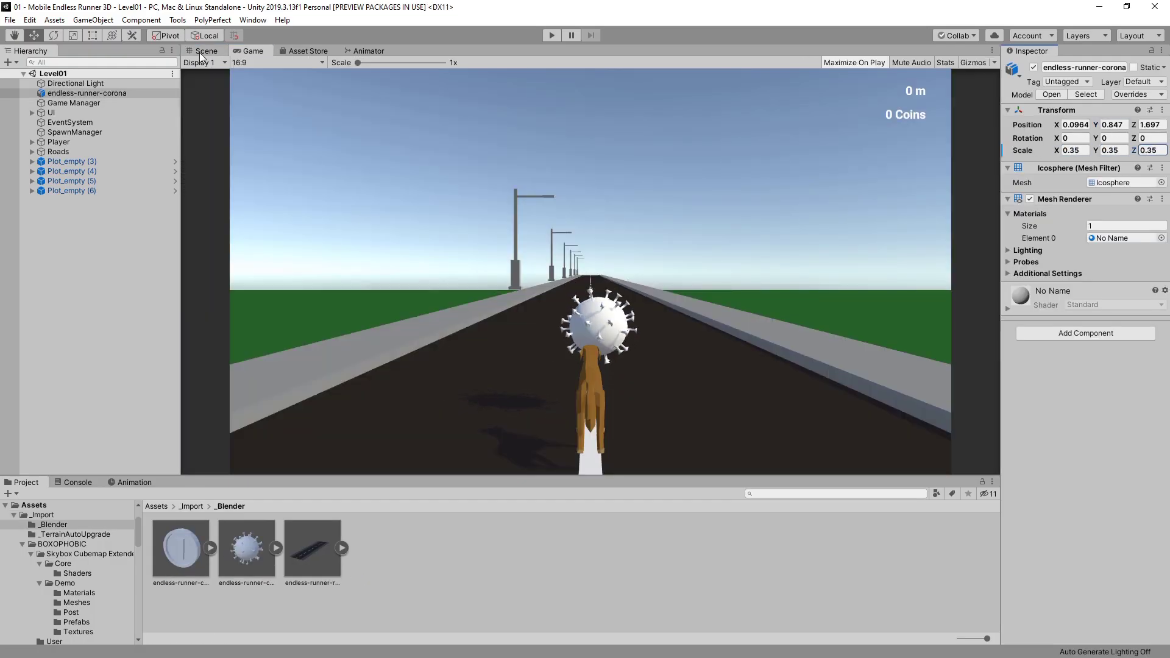
- Parent the endless-runner-corona model under a new empty object named Corona01 and reset the position values to 0
key(ctrl+shift+n)
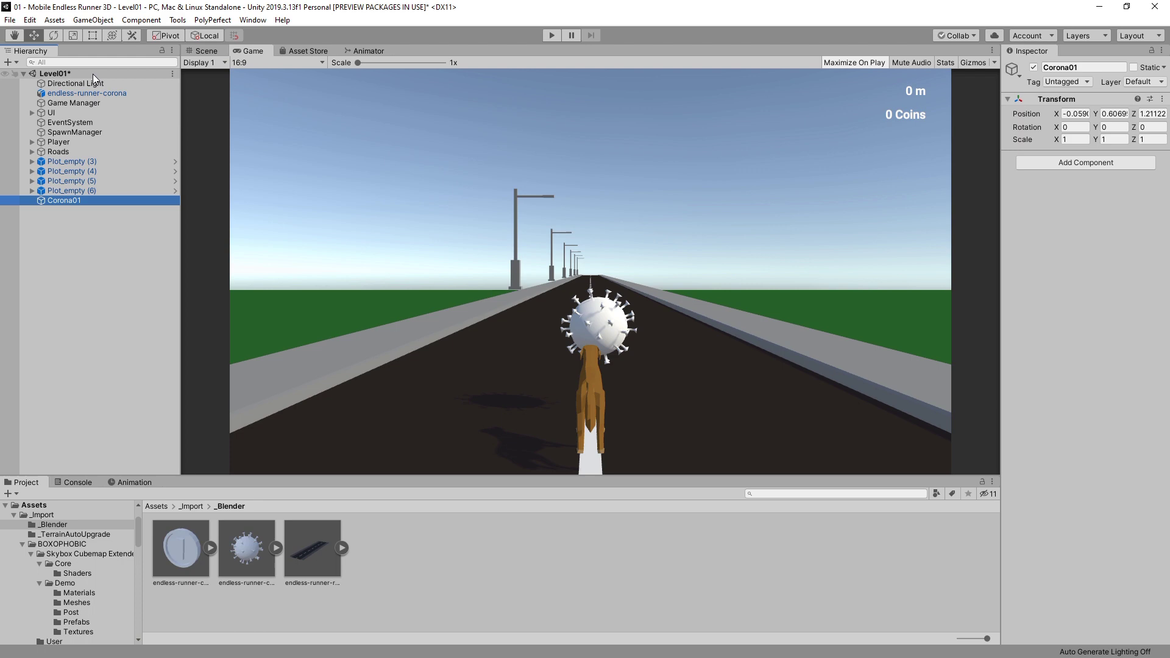
drag(86, 93, 64, 200)
text(0)
click(64, 191)
text(00)
- Move Corona01 along the road in the Scene view and save the scene
click(206, 52)
drag(540, 352, 430, 324)
key(ctrl+s)
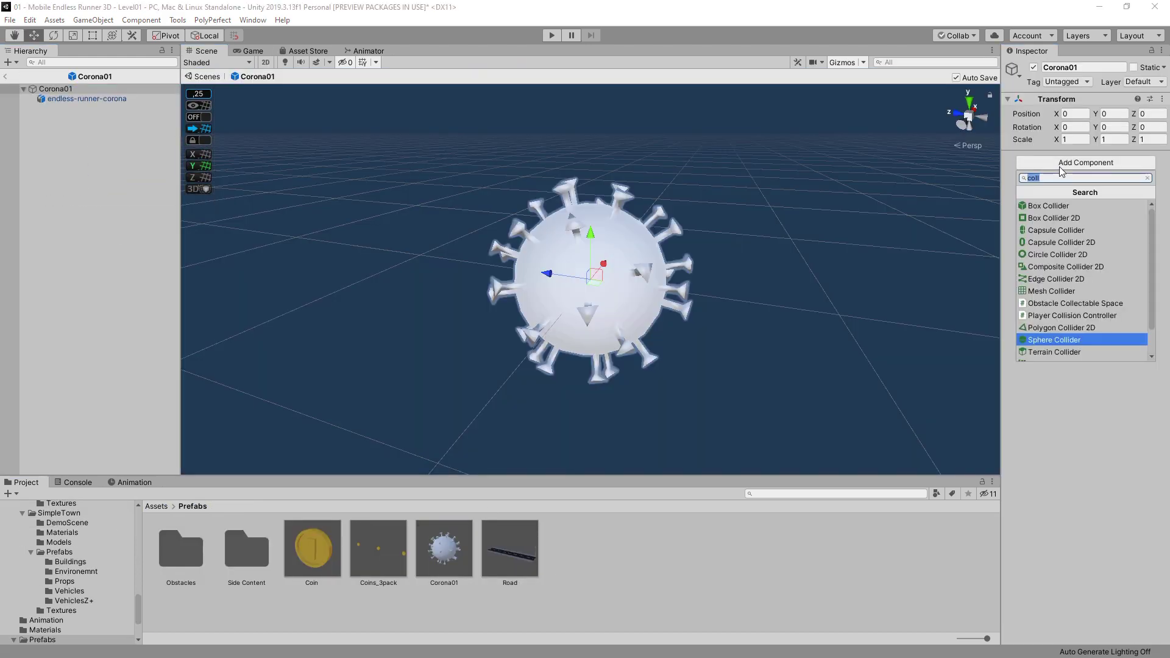
- Add a Sphere Collider component to the Corona01 prefab
click(1061, 335)
click(973, 150)
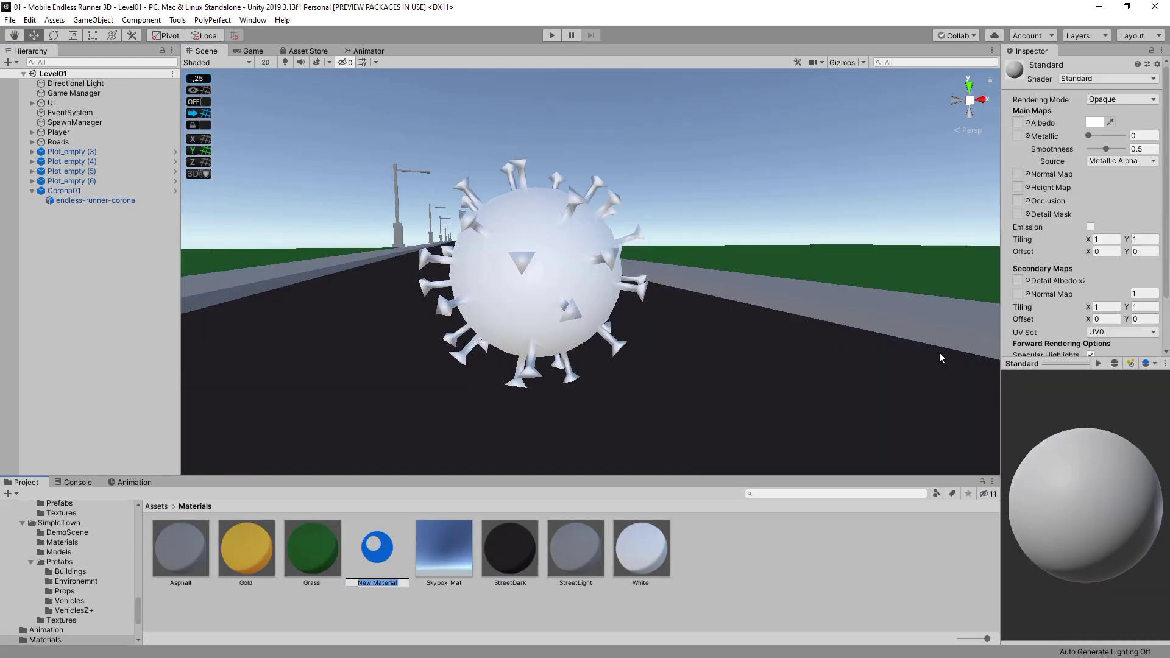
- Create a material named Virus01 in the Materials folder with the Toony Colors Pro 2 Mobile shader and a green base color
click(575, 549)
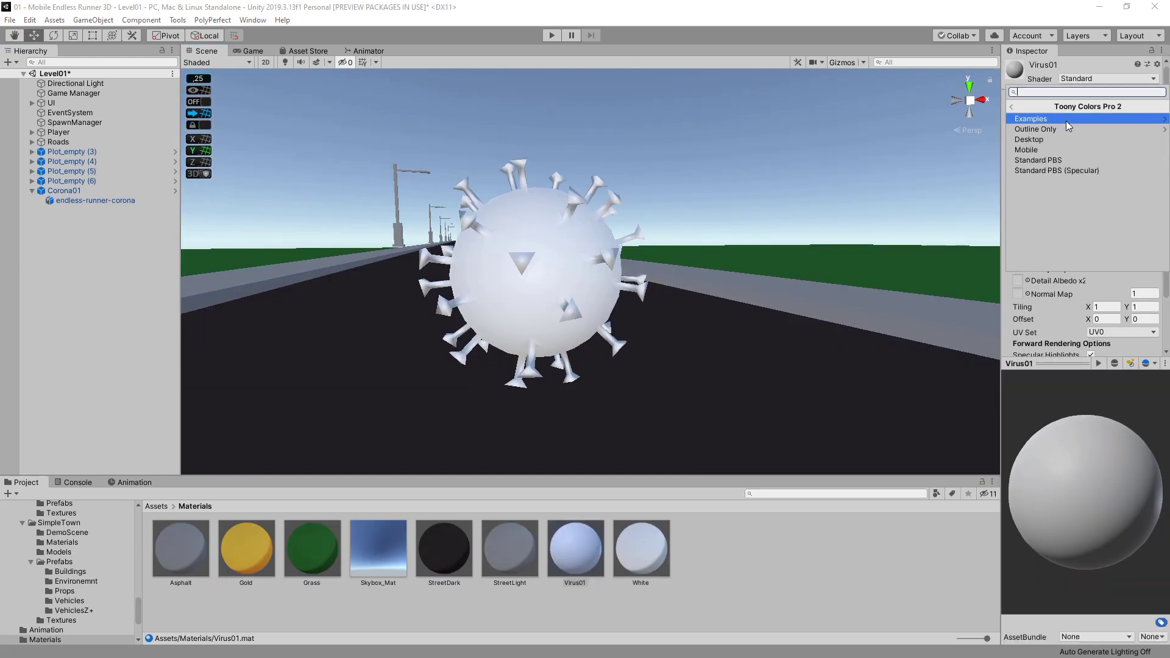
click(1129, 130)
click(104, 85)
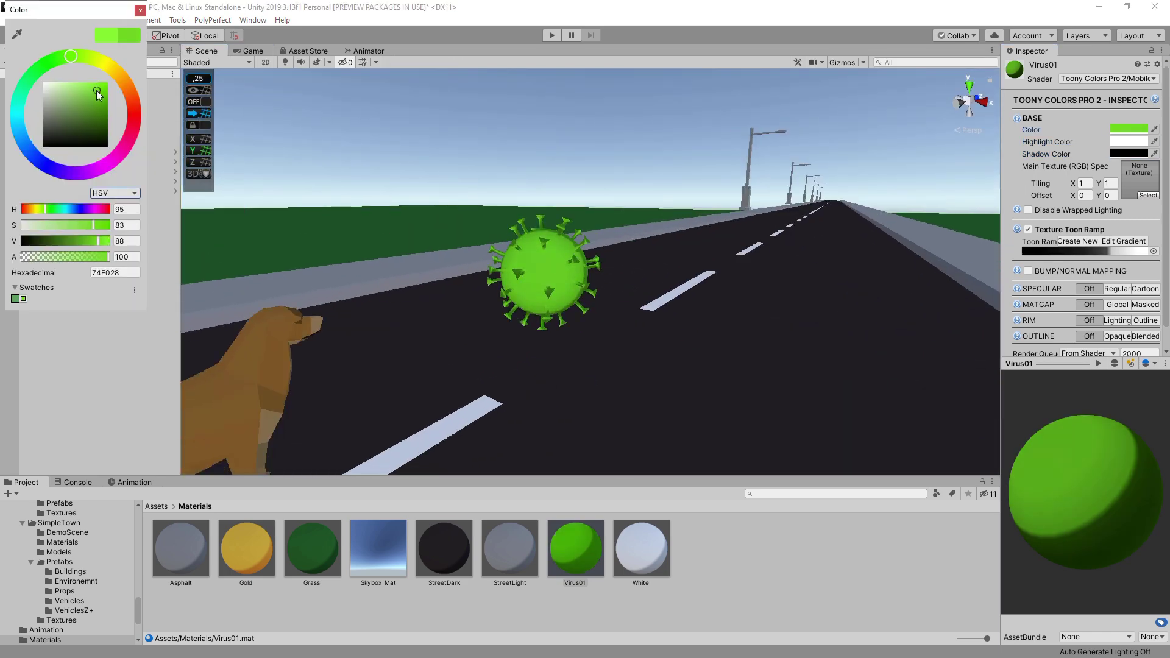
- Give Virus01 a blue shadow color and the bright green base color 74FF23, and check the virus in the running game
click(250, 51)
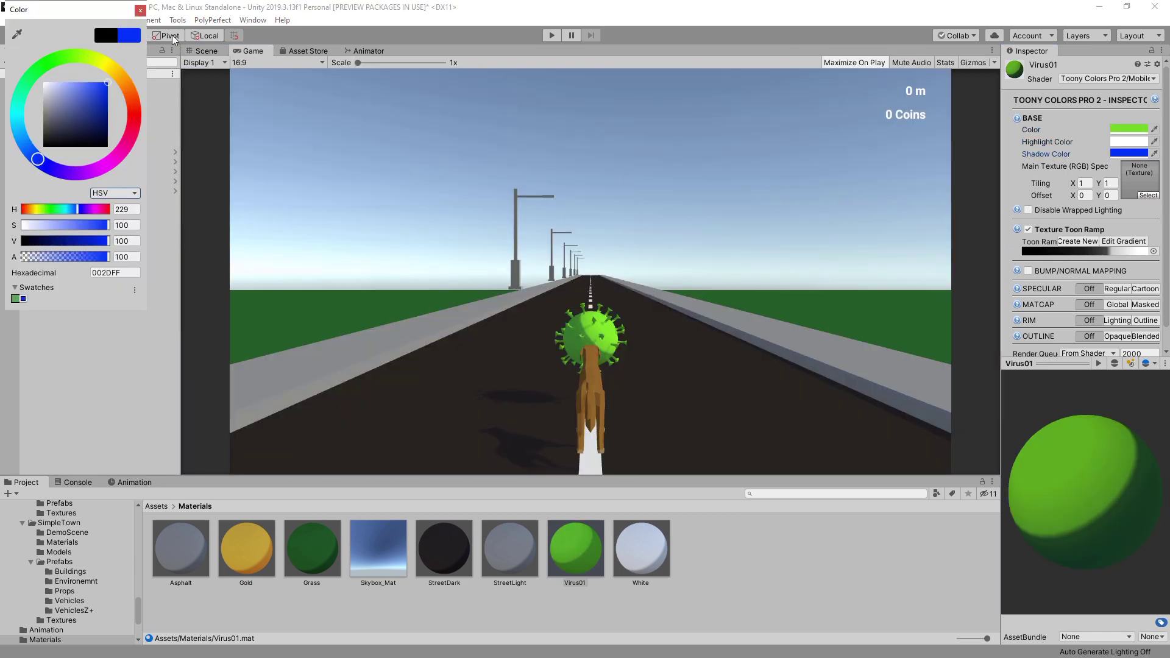
drag(24, 129, 17, 148)
mouse_move(42, 72)
mouse_down()
mouse_move(90, 75)
mouse_move(68, 60)
mouse_up()
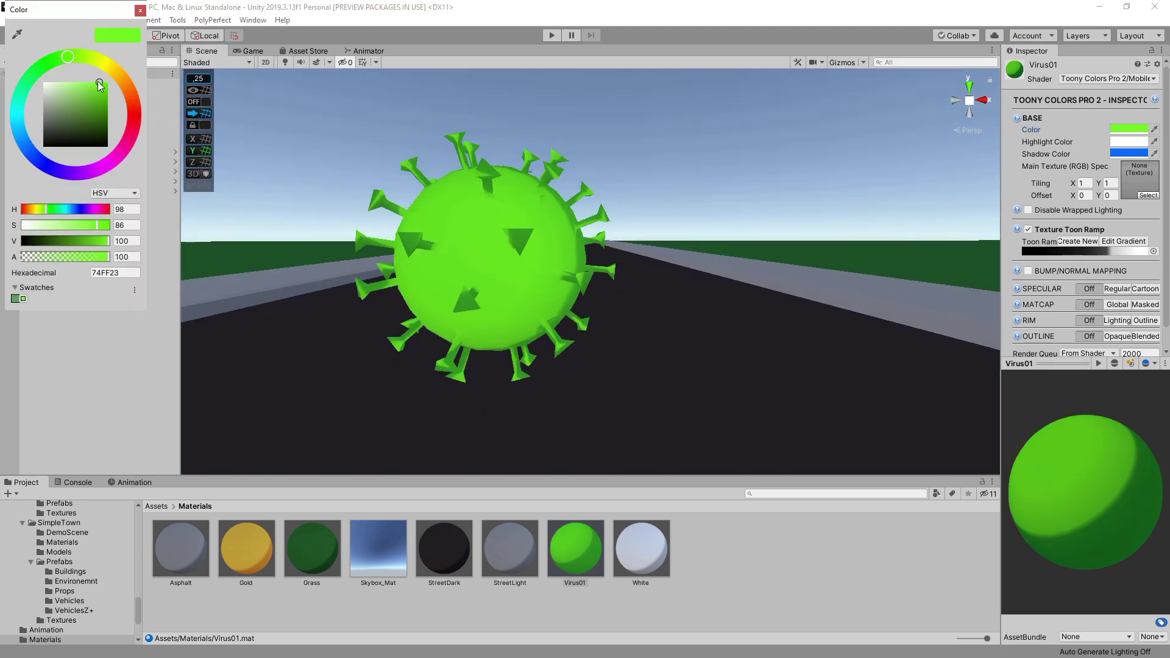
click(98, 82)
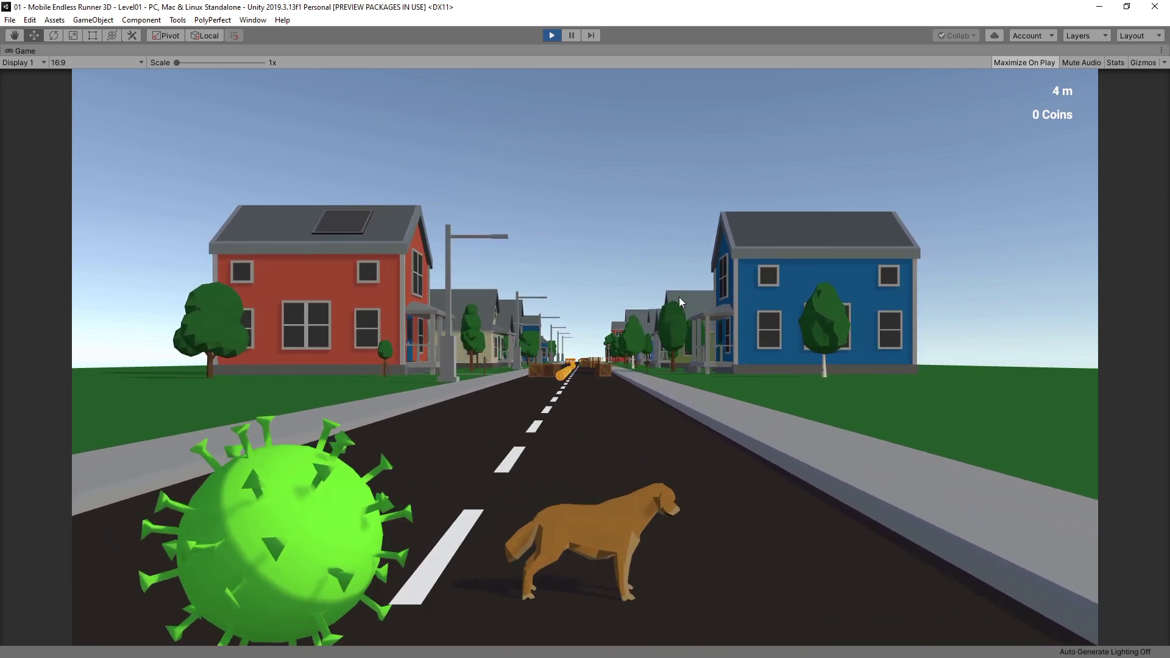
click(572, 36)
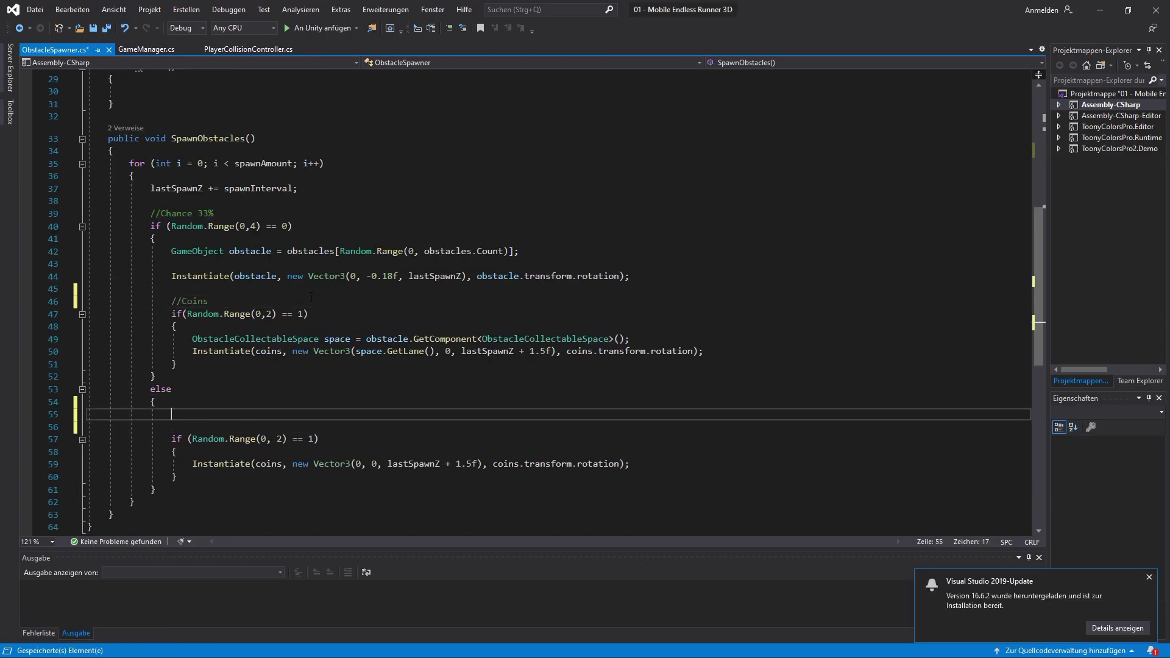
- In ObstacleSpawner.cs, add an enemy block with the condition Random.Range(0,5) == 1 below the coins block of the obstacle branch and save
key(Return)
text(if(Random.Range(0,)
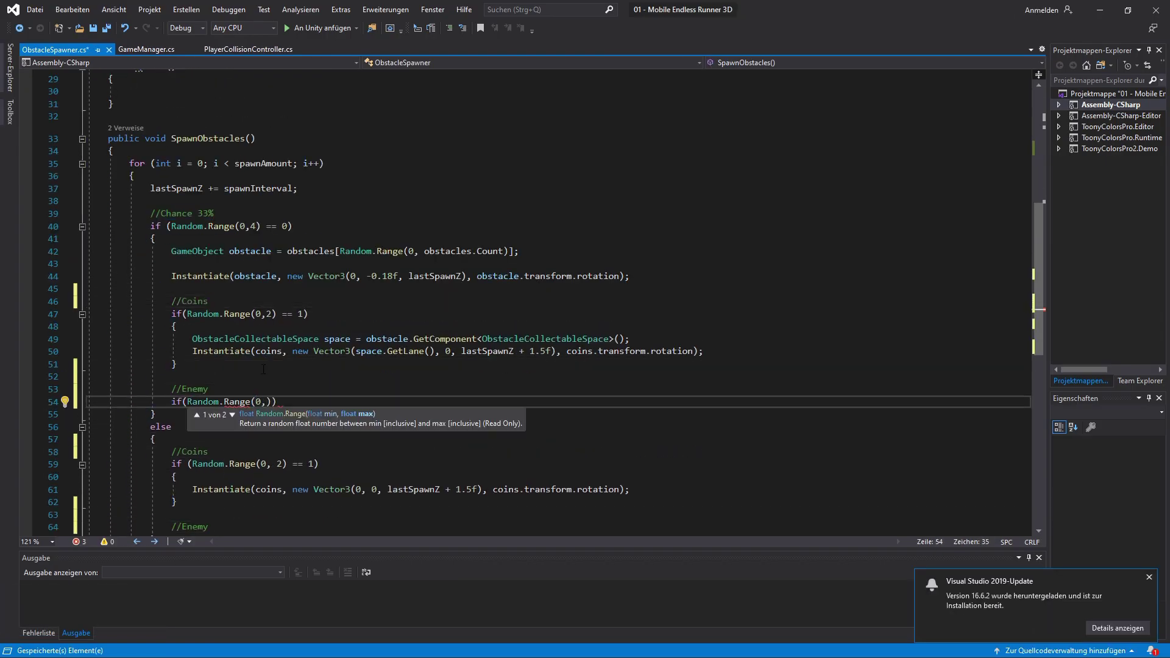
text(5) == 1))
key(Return)
text({)
key(Return)
key(ctrl+s)
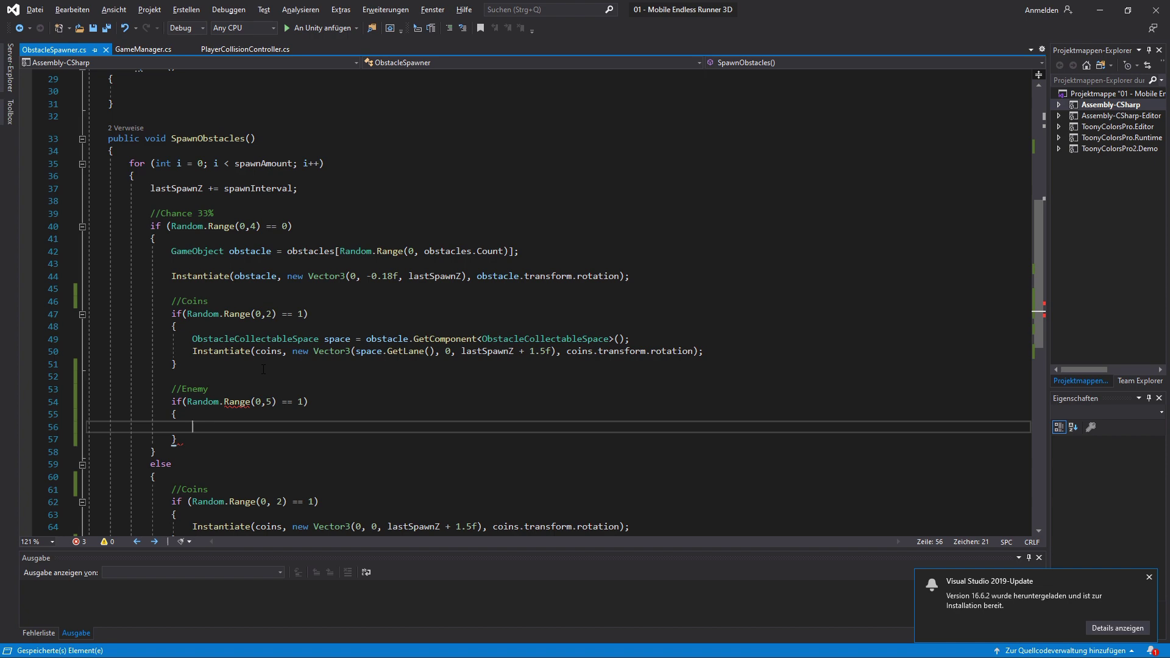
- Instantiate enemy on the obstacle's free lane at lastSpawnZ + Random.Range(0f,11f), using enemy.transform.rotation
scroll(342, 353, down, 5)
scroll(396, 335, up, 3)
click(416, 338)
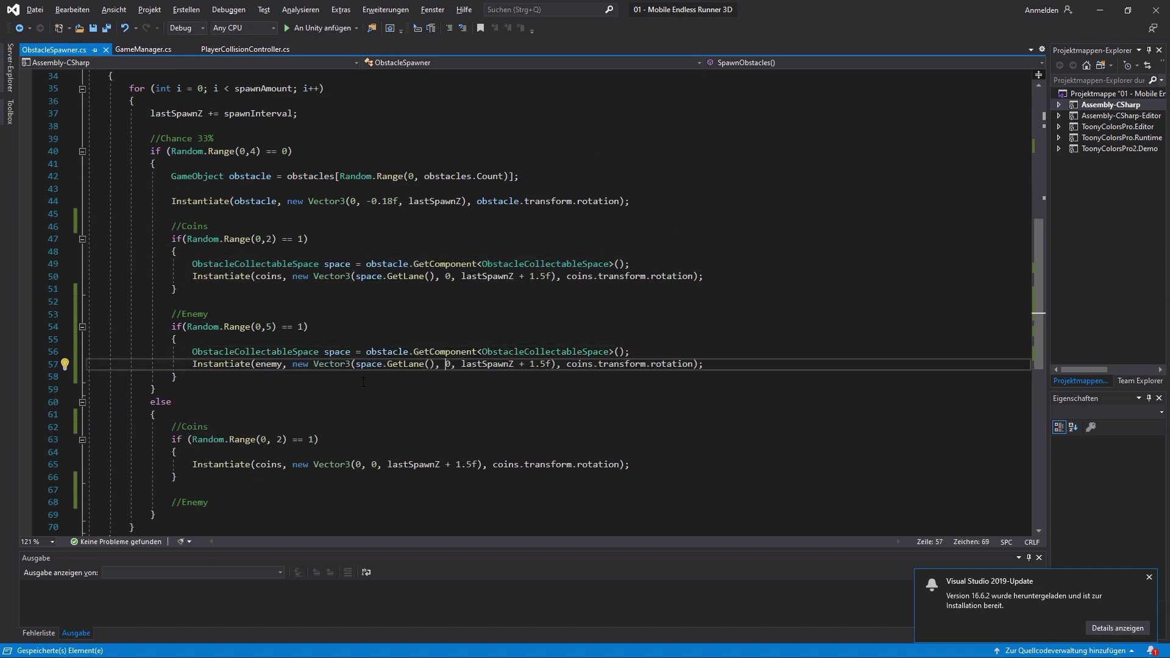
text(Random.Range(0f,11f)), )
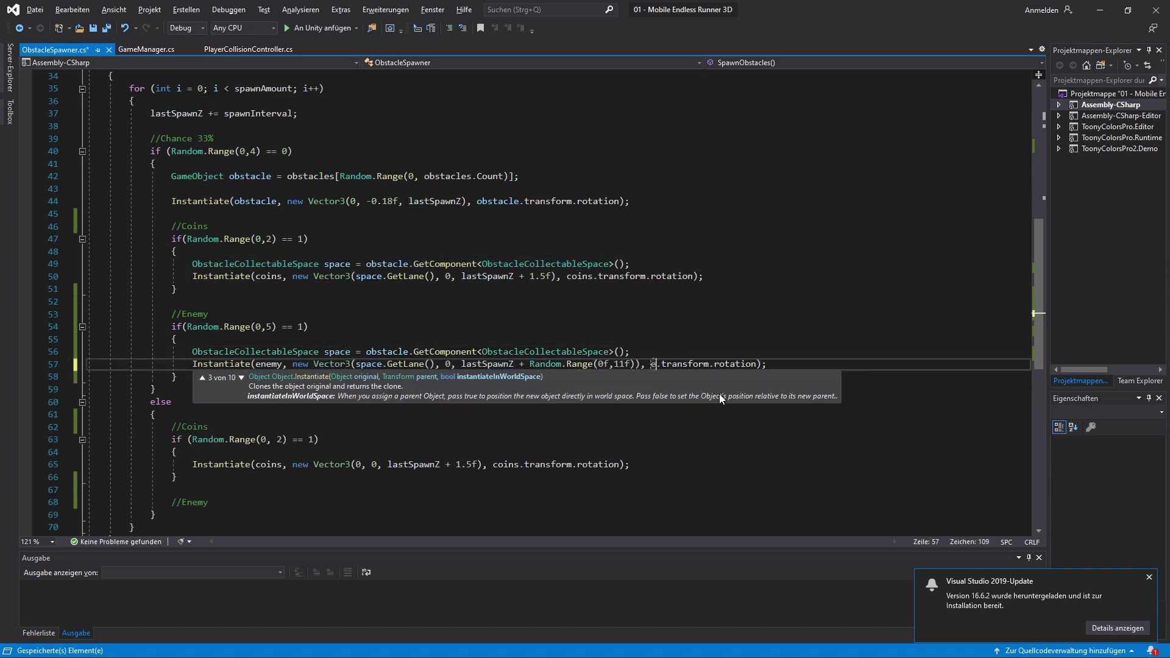
text(enemy)
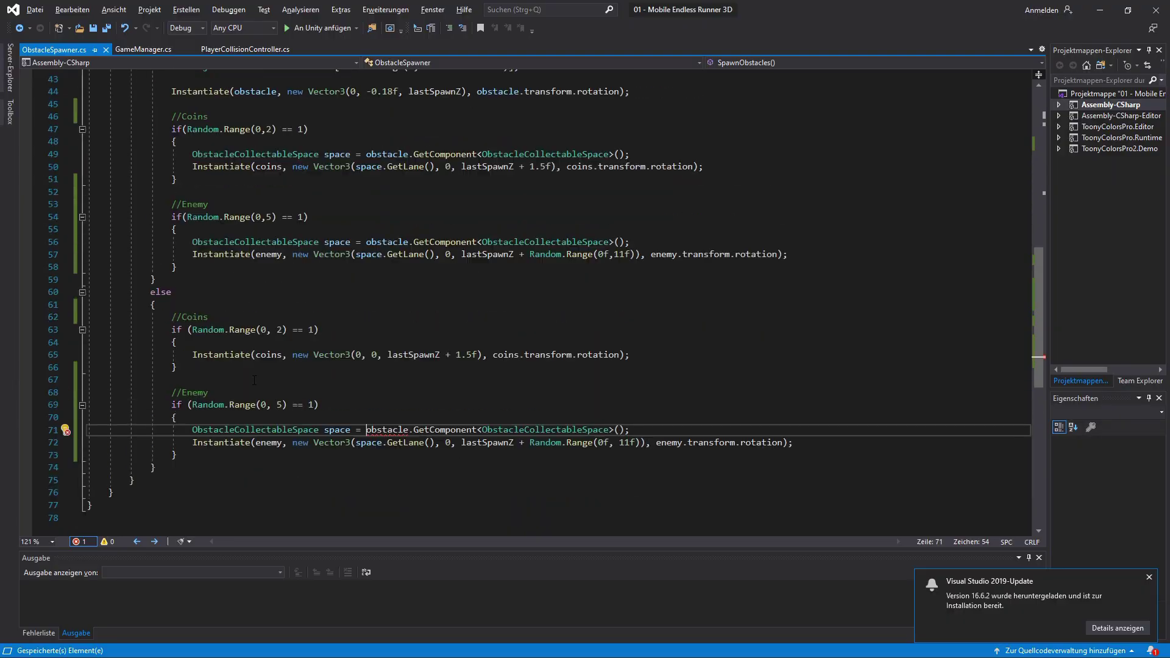
- Cut the ObstacleCollectableSpace line from the enemy block of the else branch
key(ctrl+x)
text(()
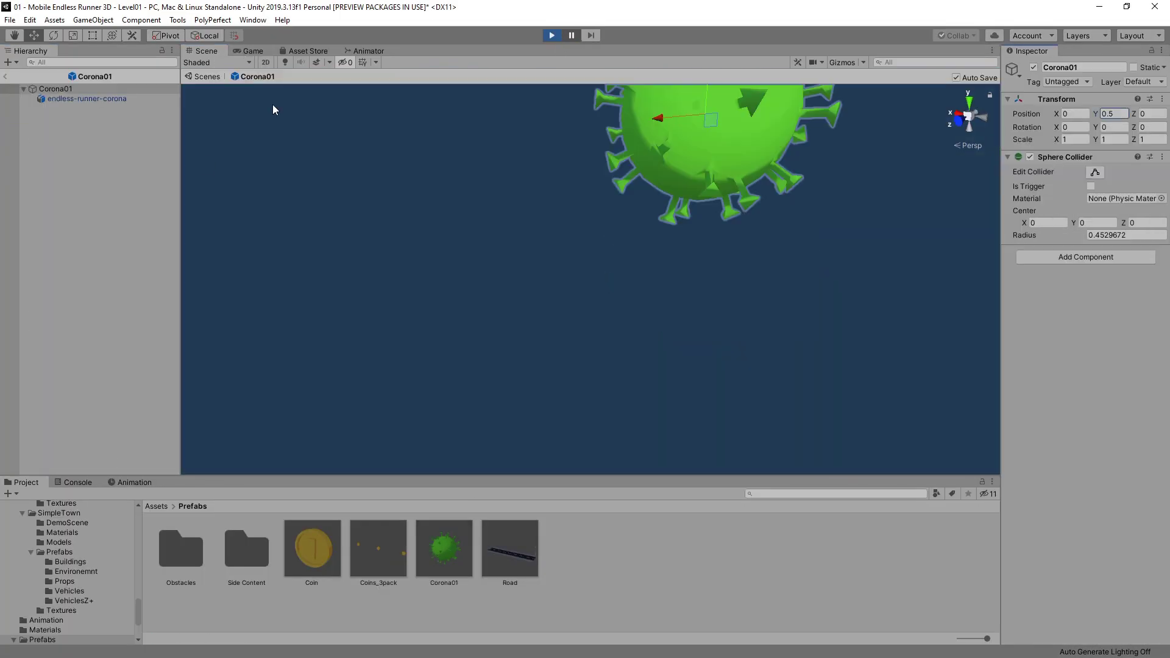
- Select the Corona01 prefab's endless-runner-corona child and play-test the game, steering the dog between lanes past the spawned viruses
double_click(125, 99)
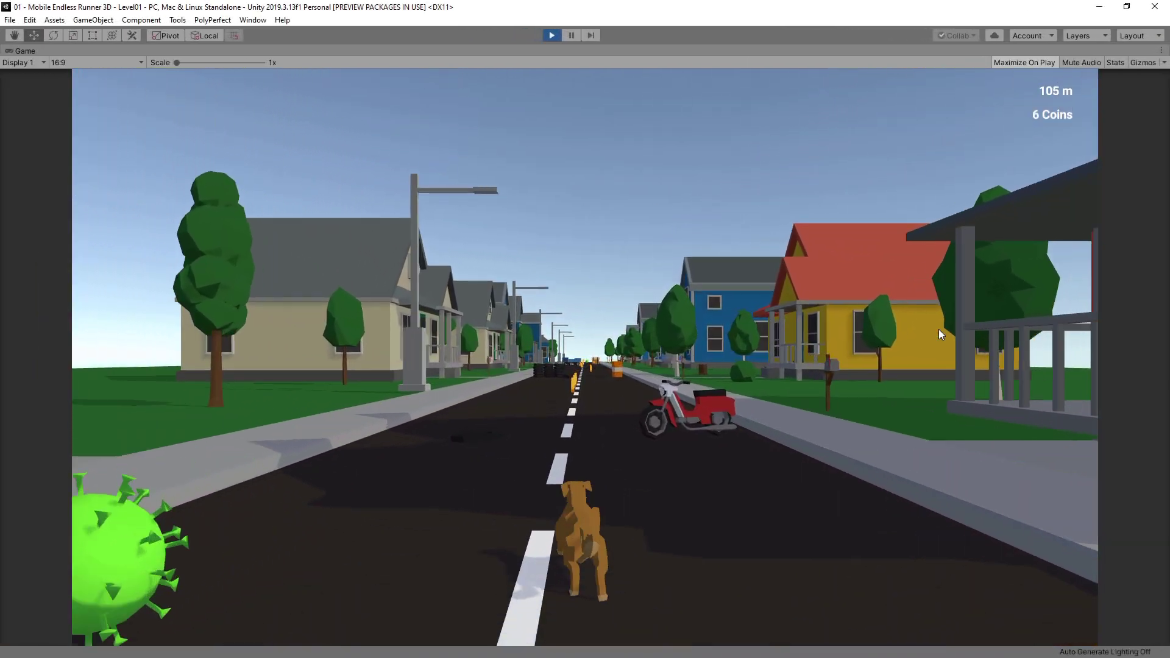
key(Right)
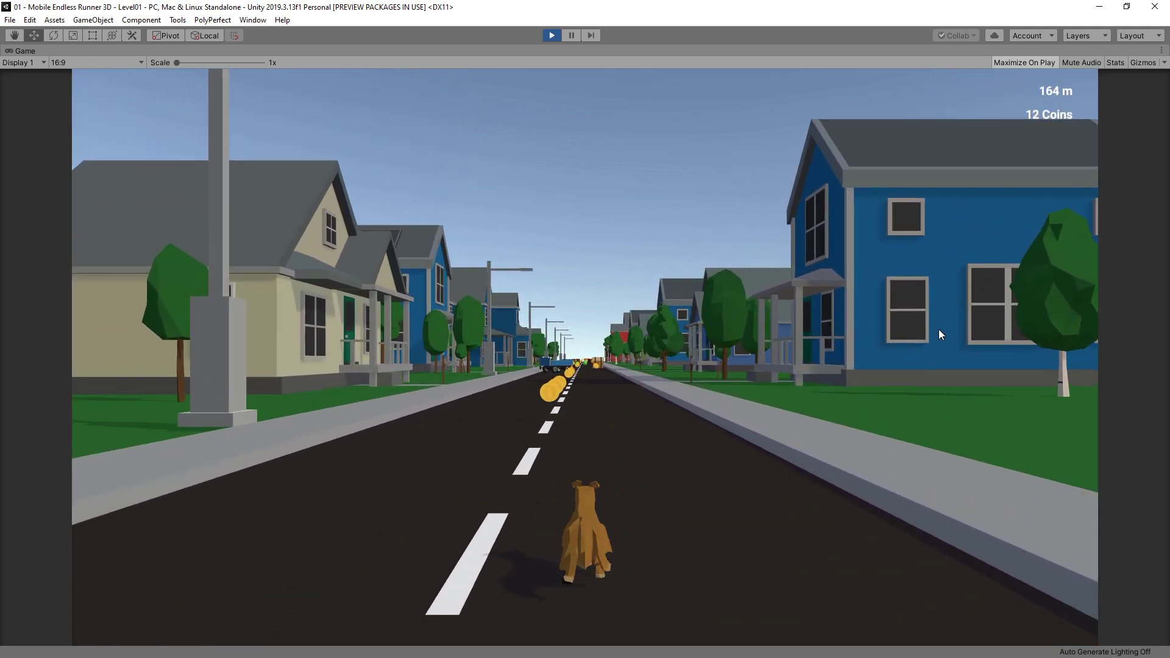
key(Left)
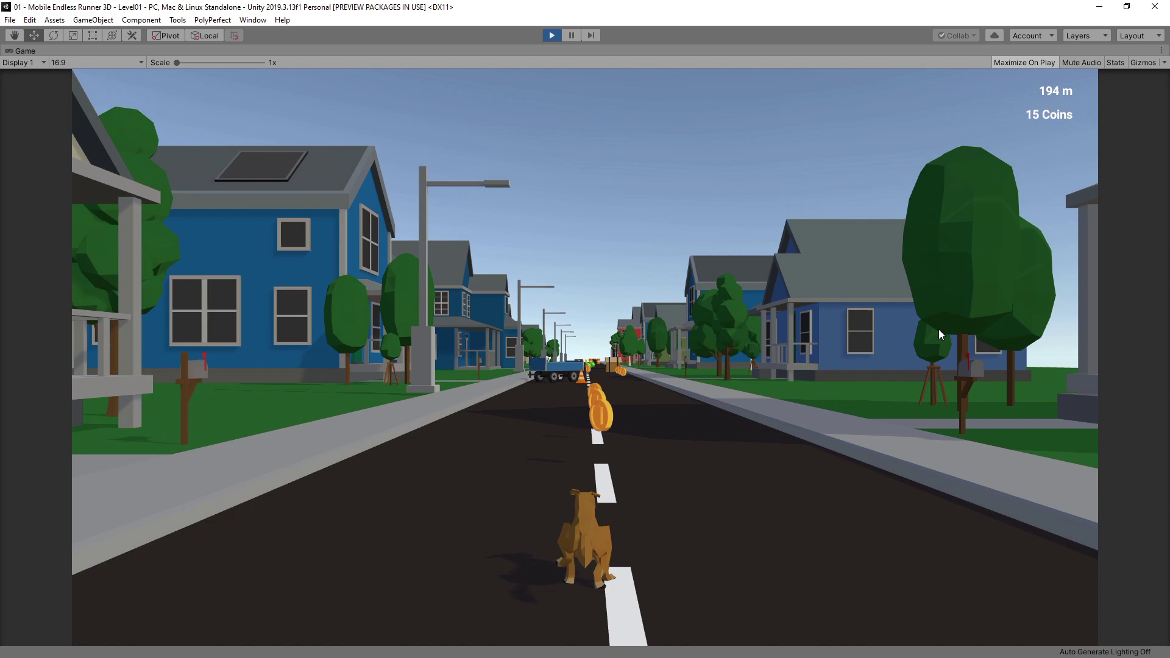
key(Right)
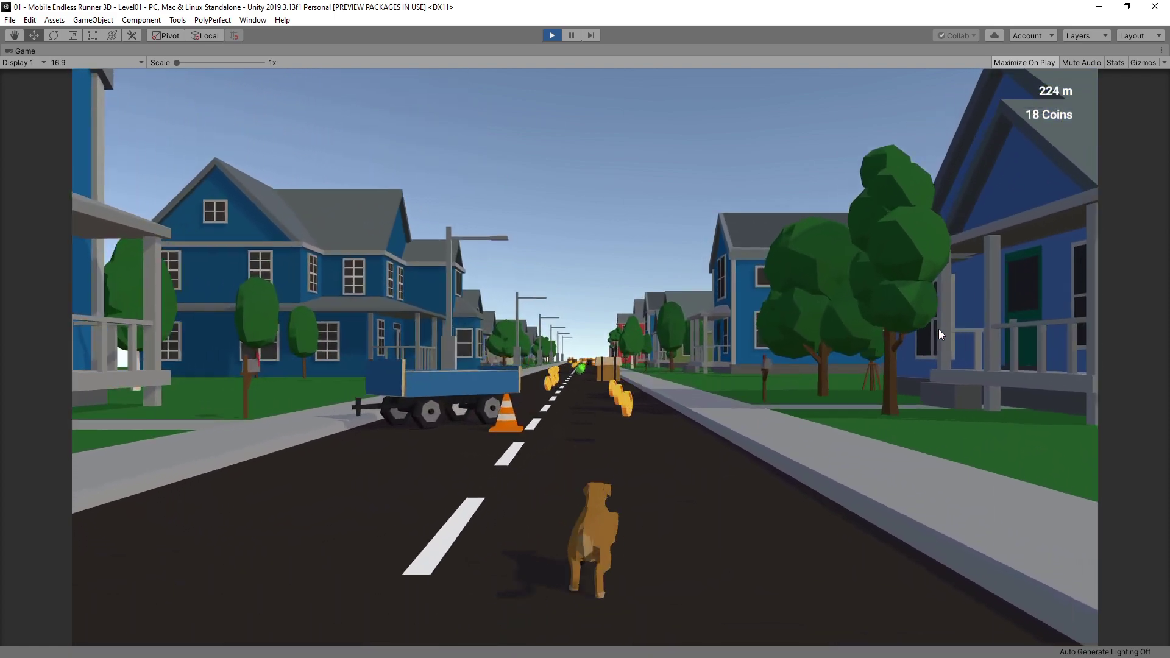
key(Left)
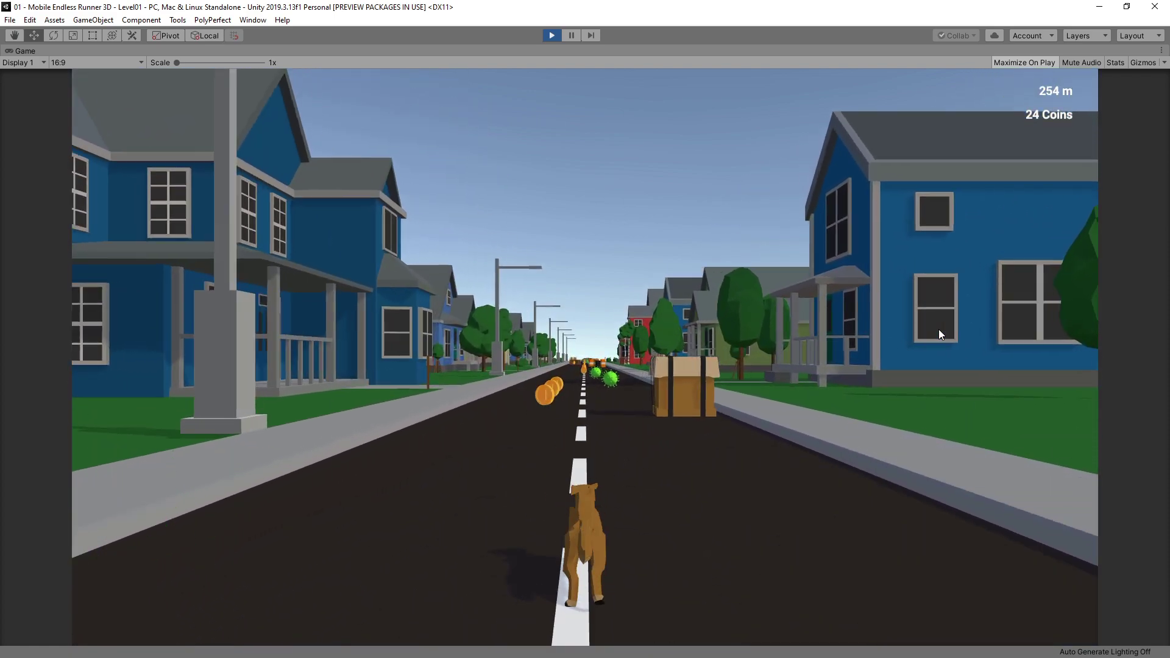
key(Right)
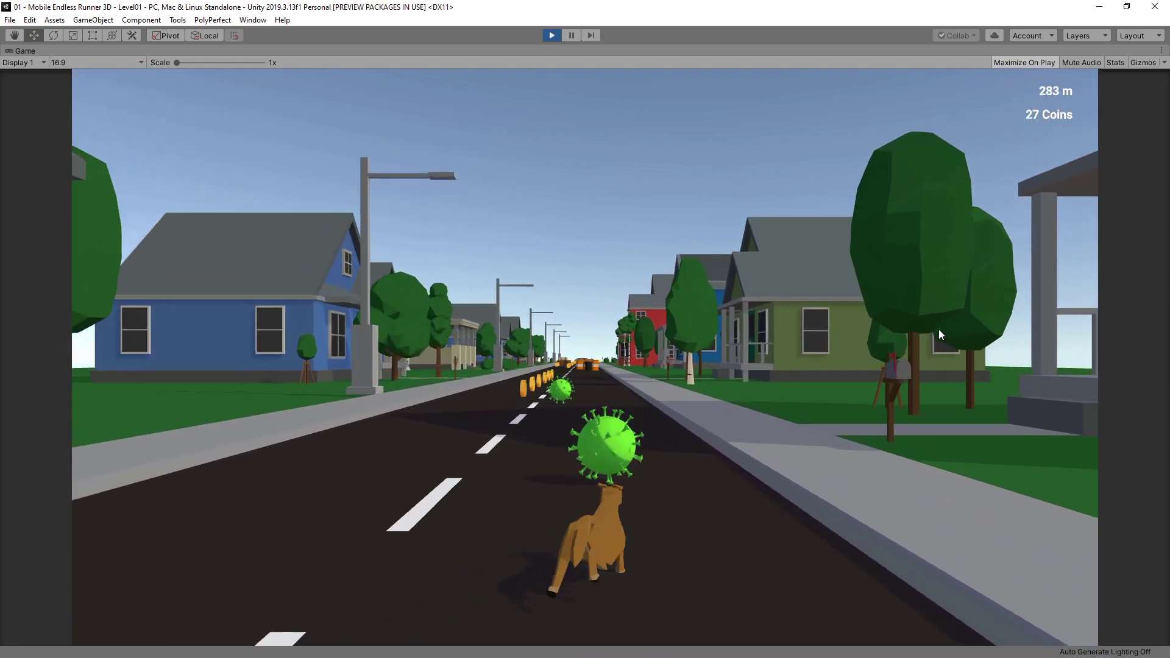
key(Left)
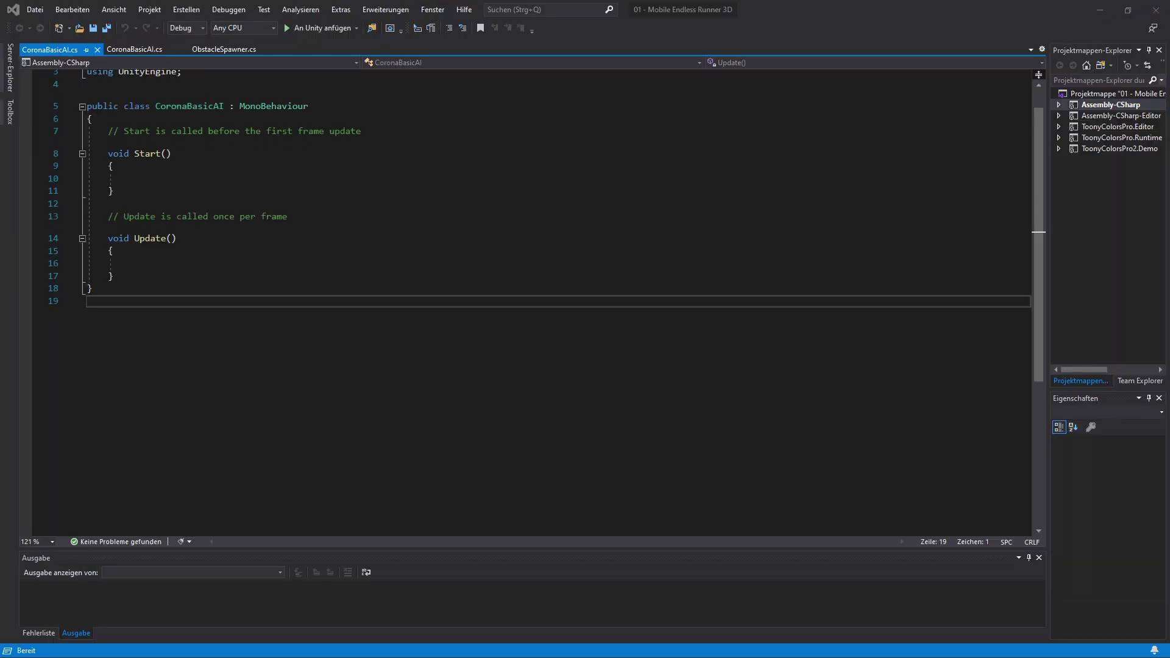
- In CoronaBasicAI.cs, declare private fields movementSpeed = 5f, Rigidbody enemyRb, GameObject player and reactDistance = 50f
click(500, 125)
key(Return)
key(Return)
key(Up)
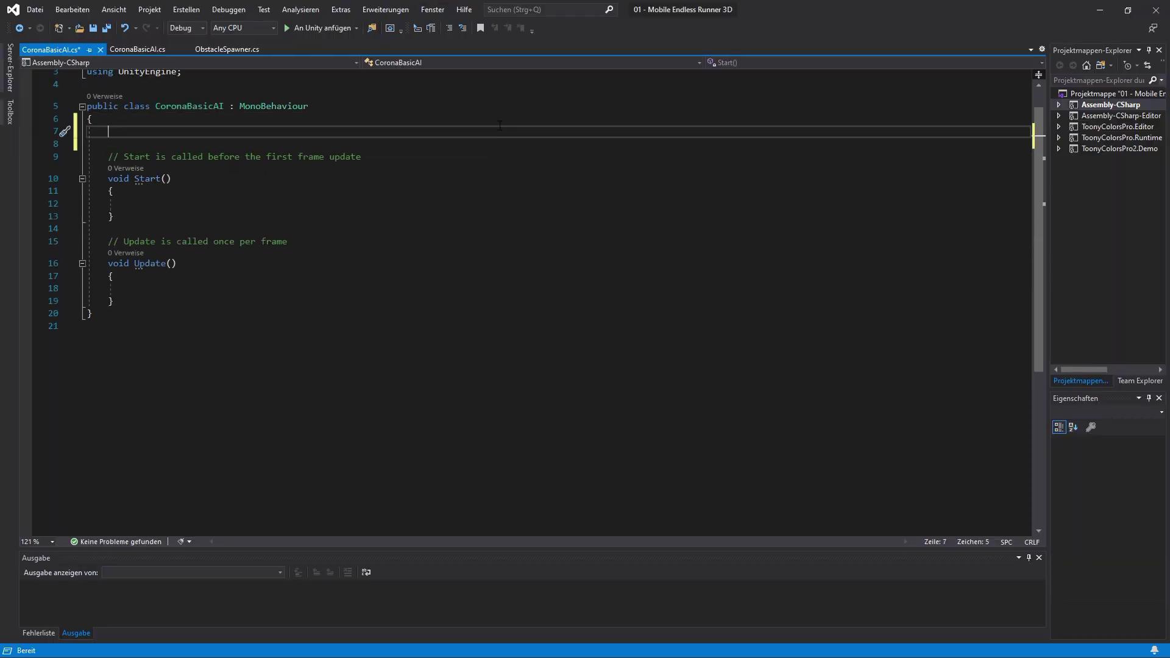
key(Return)
text(private ridi)
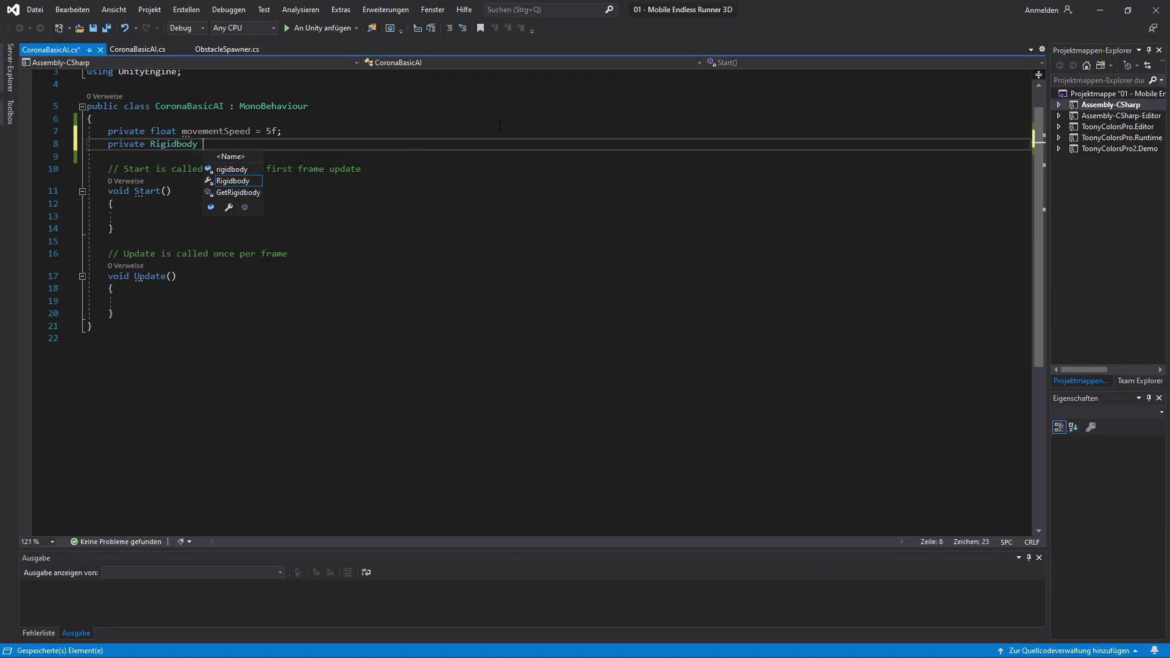
text(enemyRb;)
key(Return)
text(private GameObject player;)
key(Return)
text(private float reactDistance = )
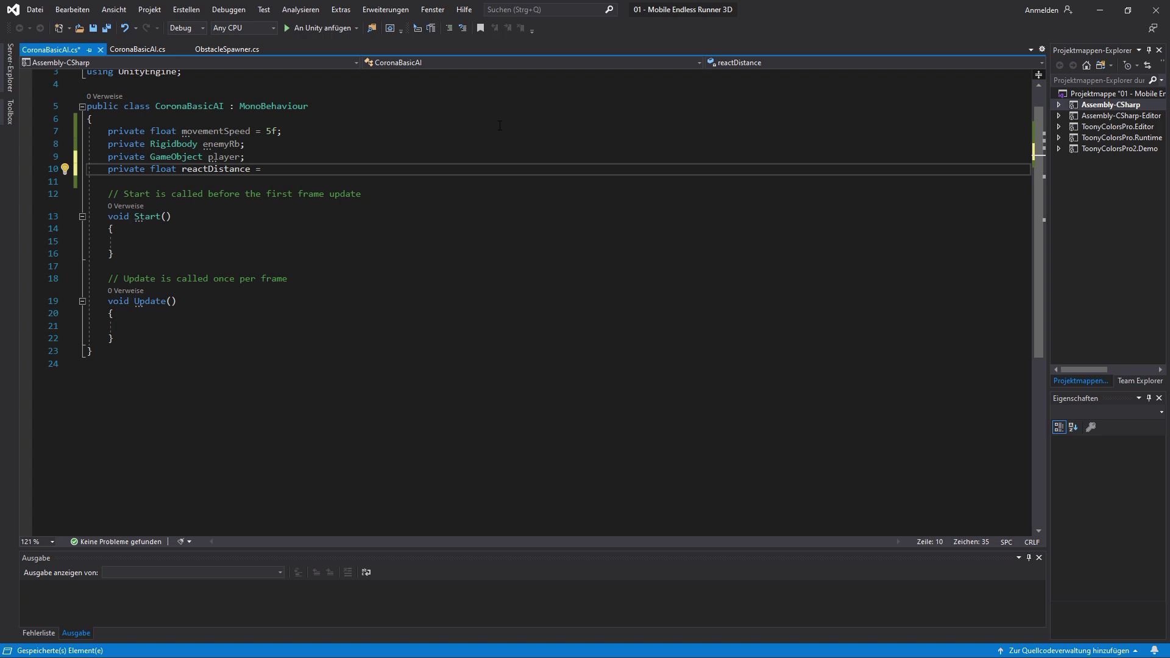
- In Start, assign enemyRb with GetComponent<Rigidbody>() and player with GameObject.Find("Player")
text(Component<Rigidbody>();)
key(Return)
text(player = Gam)
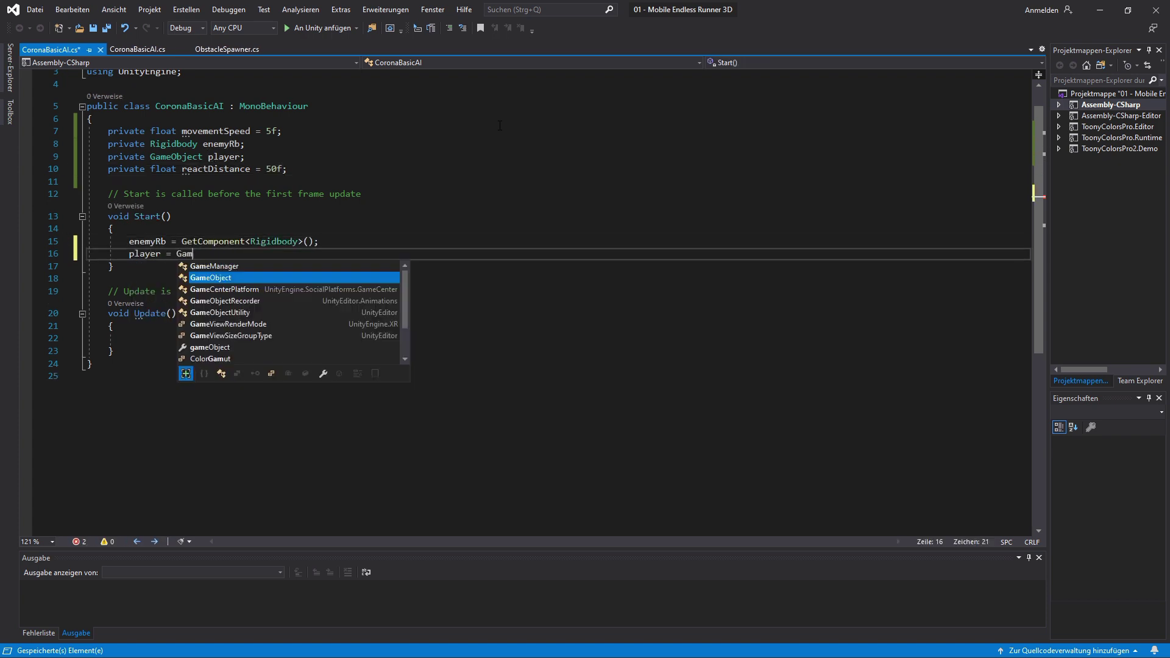
- In Update, compute distance and targetPos, add force toward the player at movementSpeed within reactDistance, otherwise at 0.2f of it, and run the game
text(Vector3.Distance(player.transform.position, transform.position)
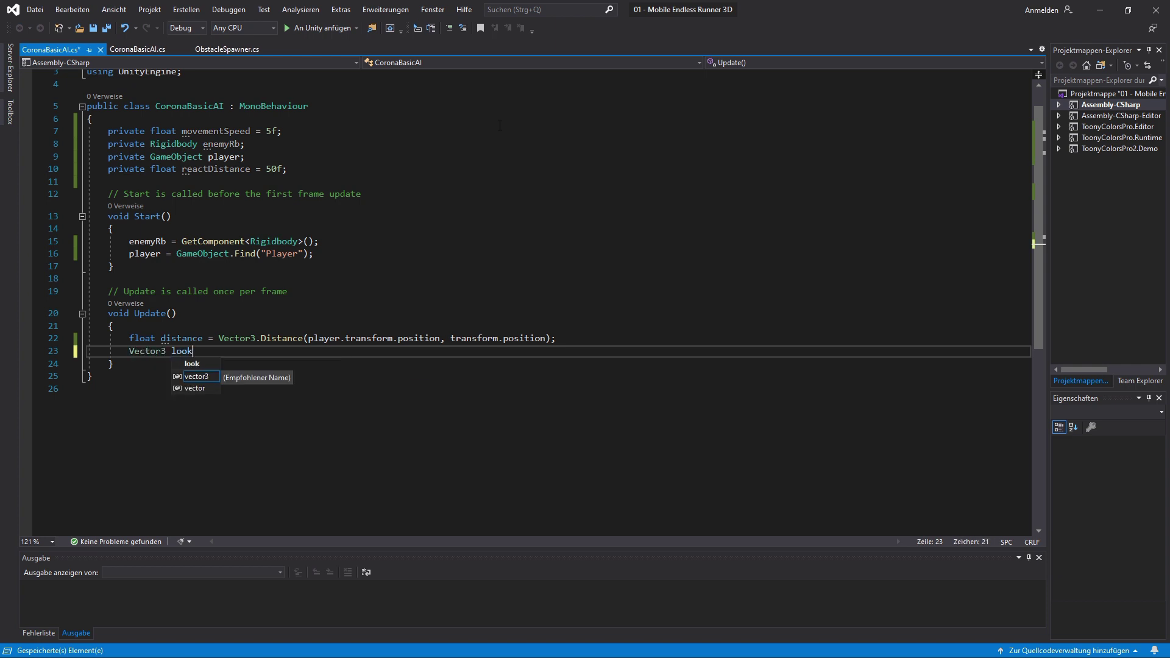
text(ector3 targetPos = new Vector3(player.transform.positionx)
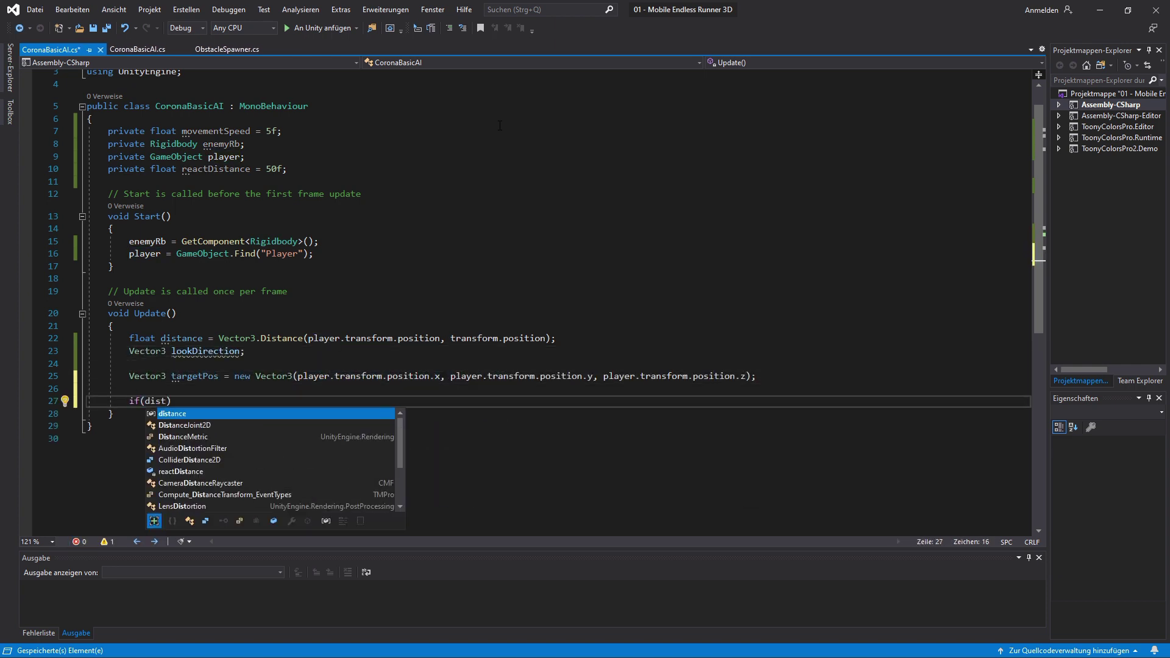
text(distance >)
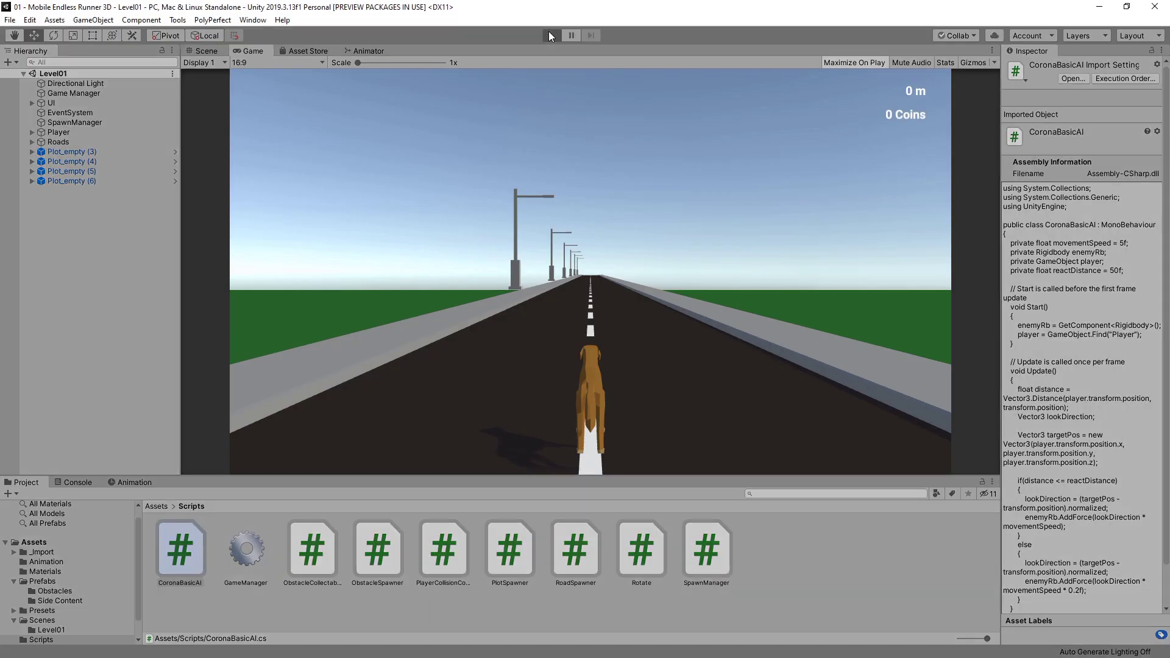
click(550, 33)
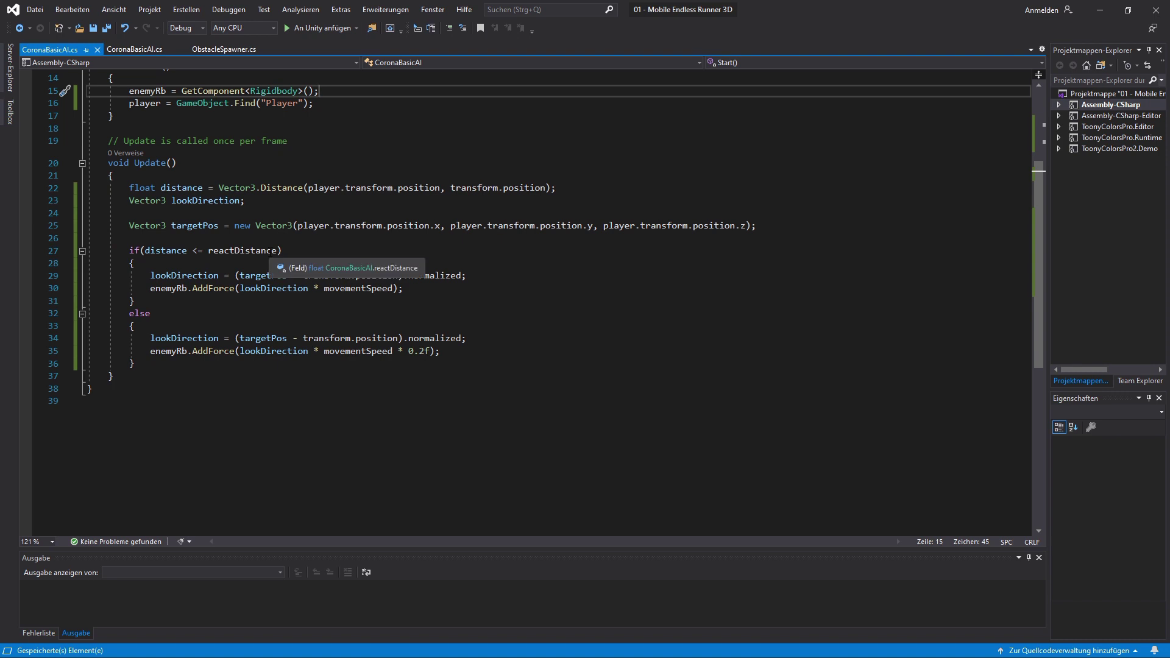
- Inside the reactDistance block, add a nested if(distance > 5f) condition that increments targetPos.x
text(if(distance > 5f))
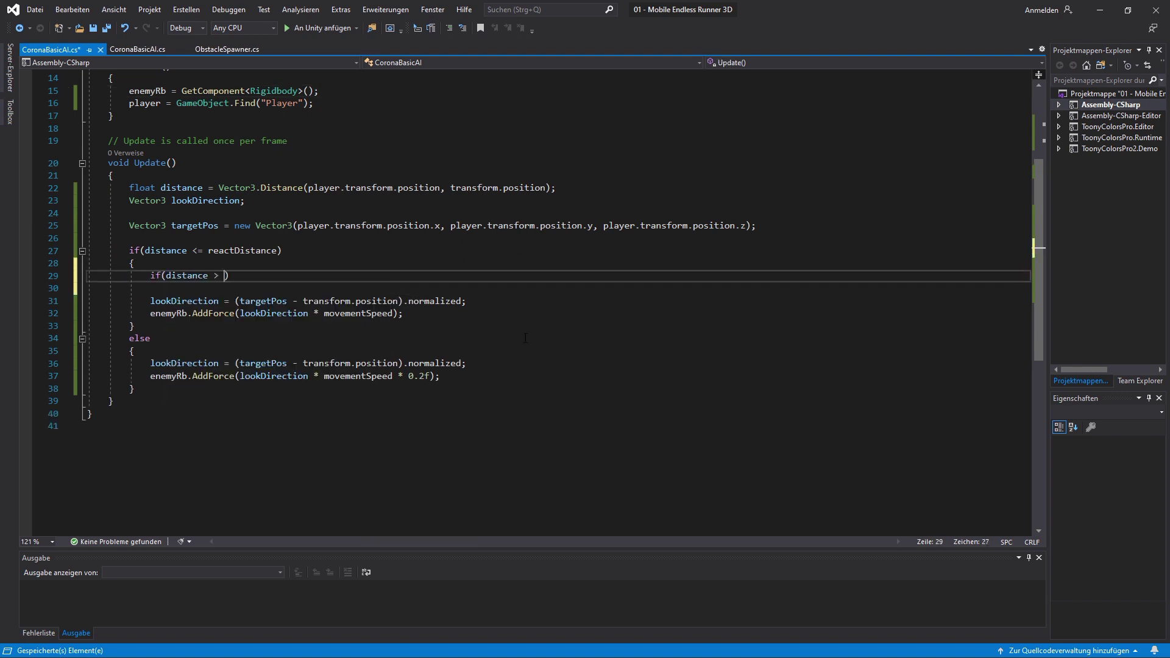
key(Return)
text({)
key(Return)
text(targetPos.x +=)
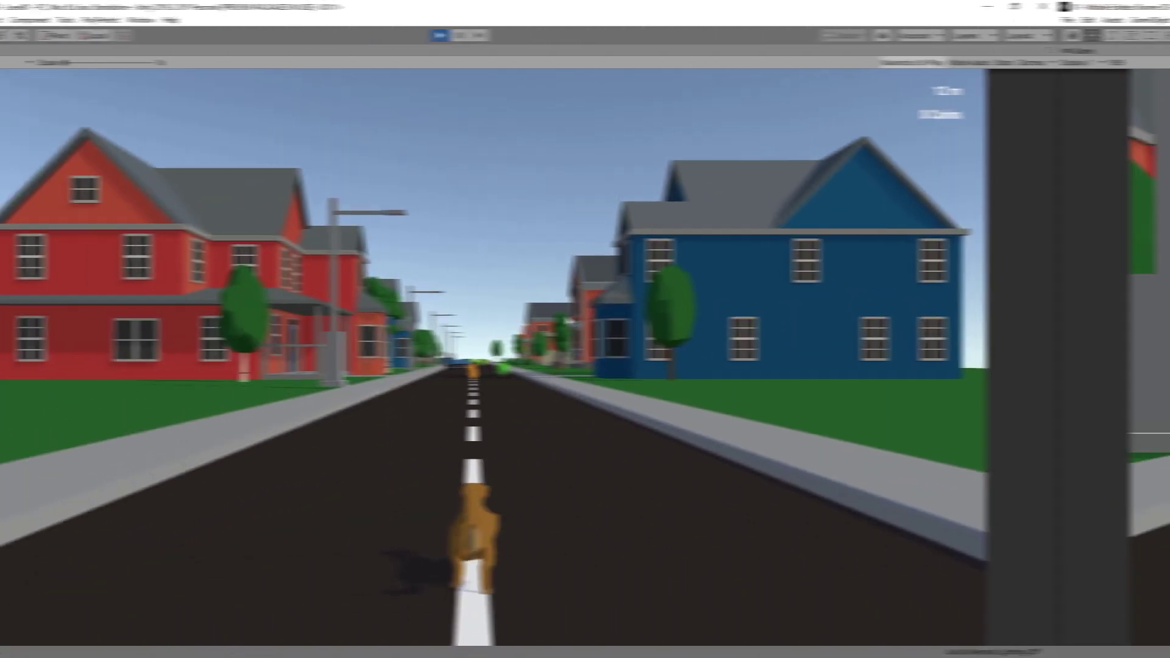
- Play-test the virus movement, switching the dog between lanes and jumping while the enemies approach
key(Right)
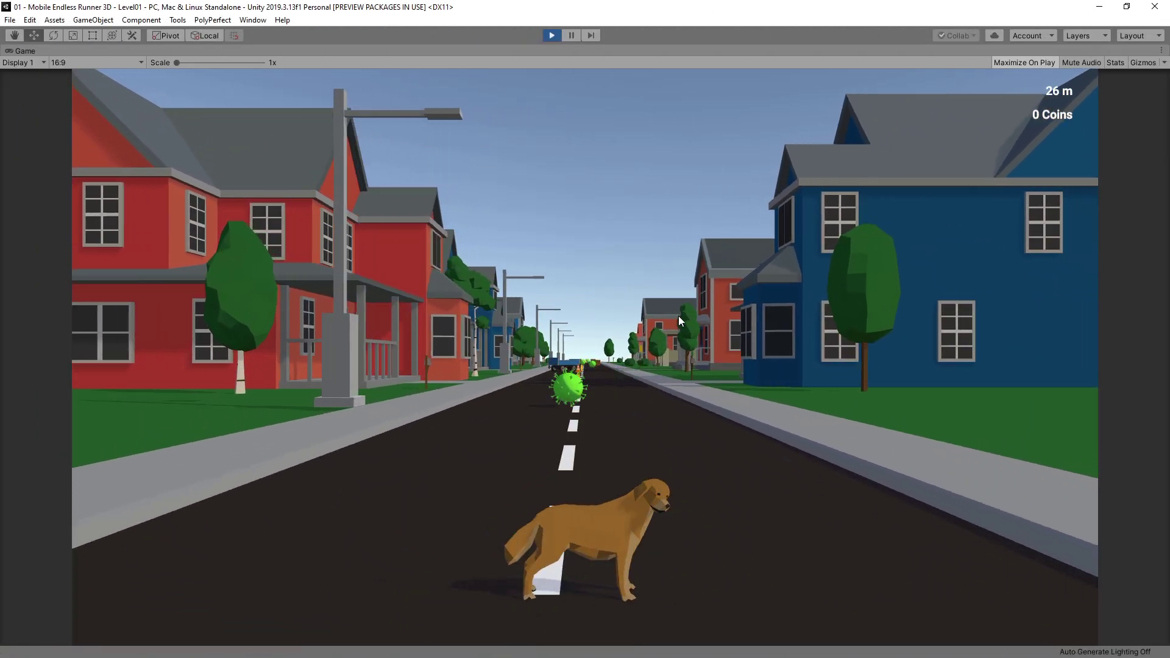
key(Left)
key(Left)
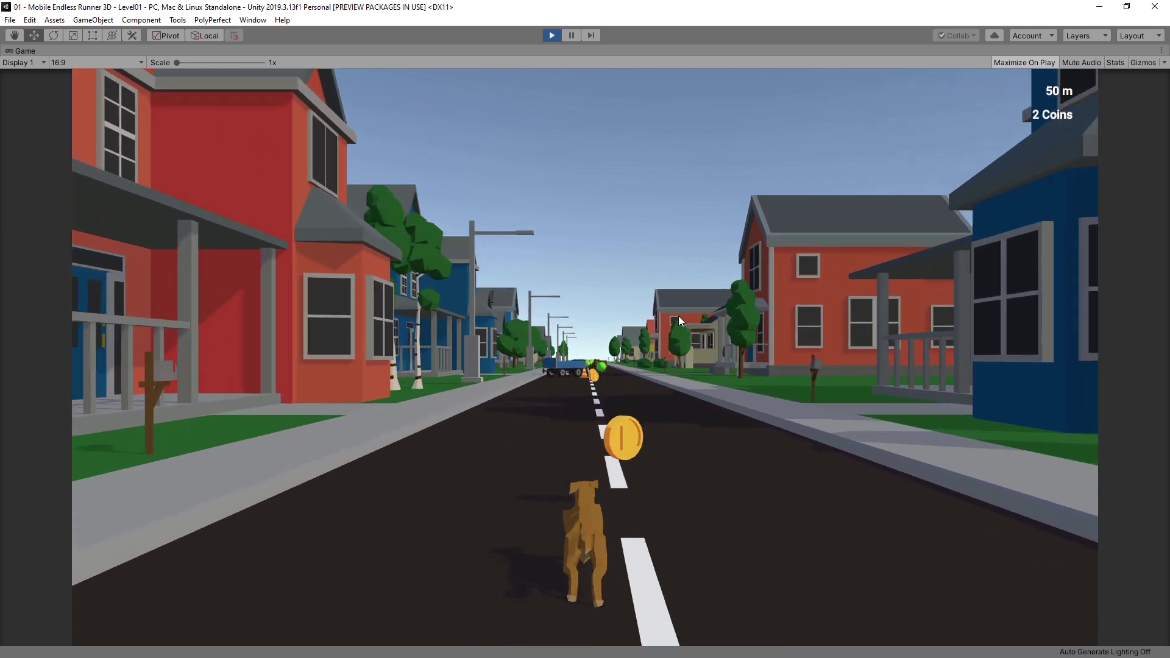
key(Right)
key(Left)
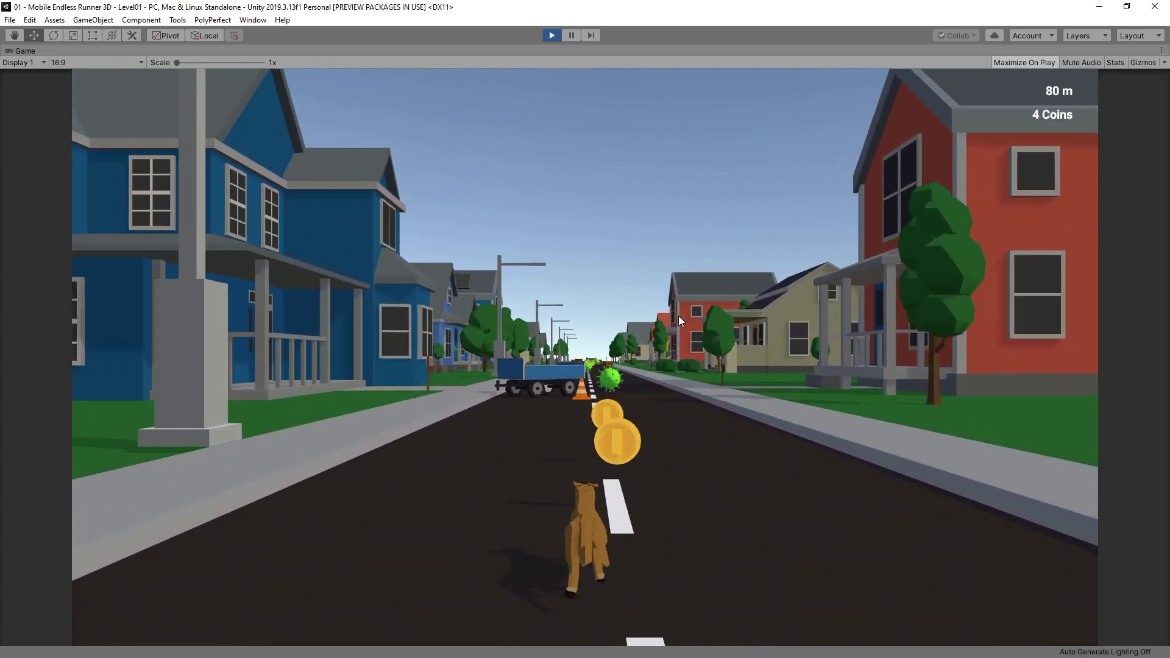
key(Right)
key(Right)
key(Left)
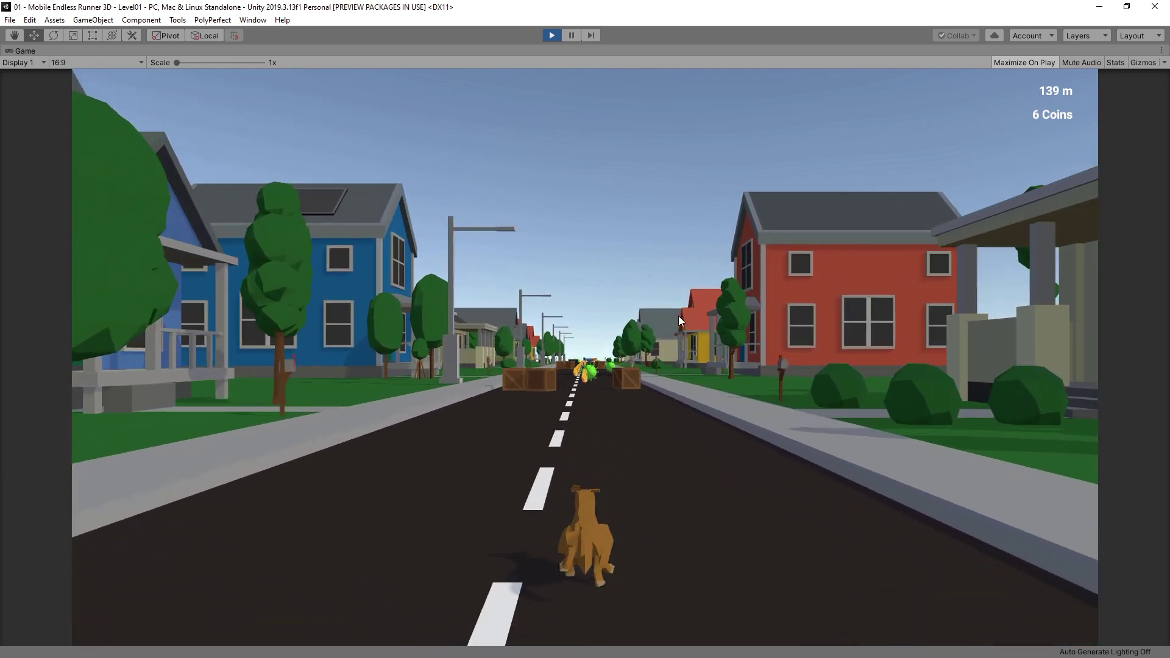
key(Up)
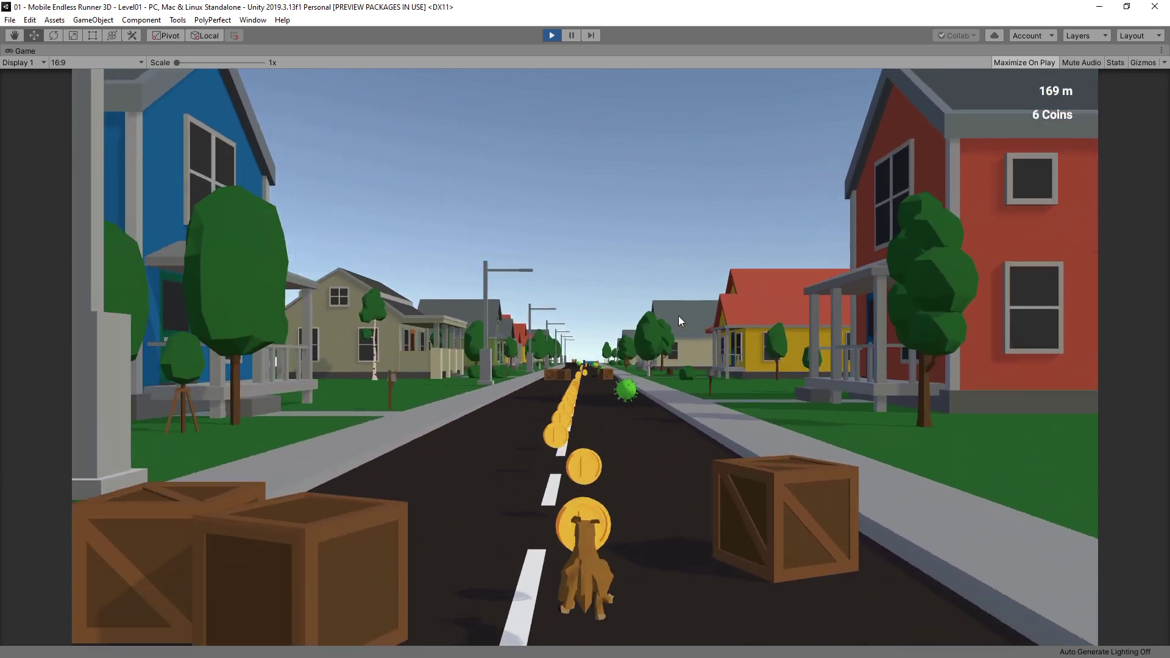
- Keep steering the dog around crates and coins and make it jump to check how the viruses chase it
key(Left)
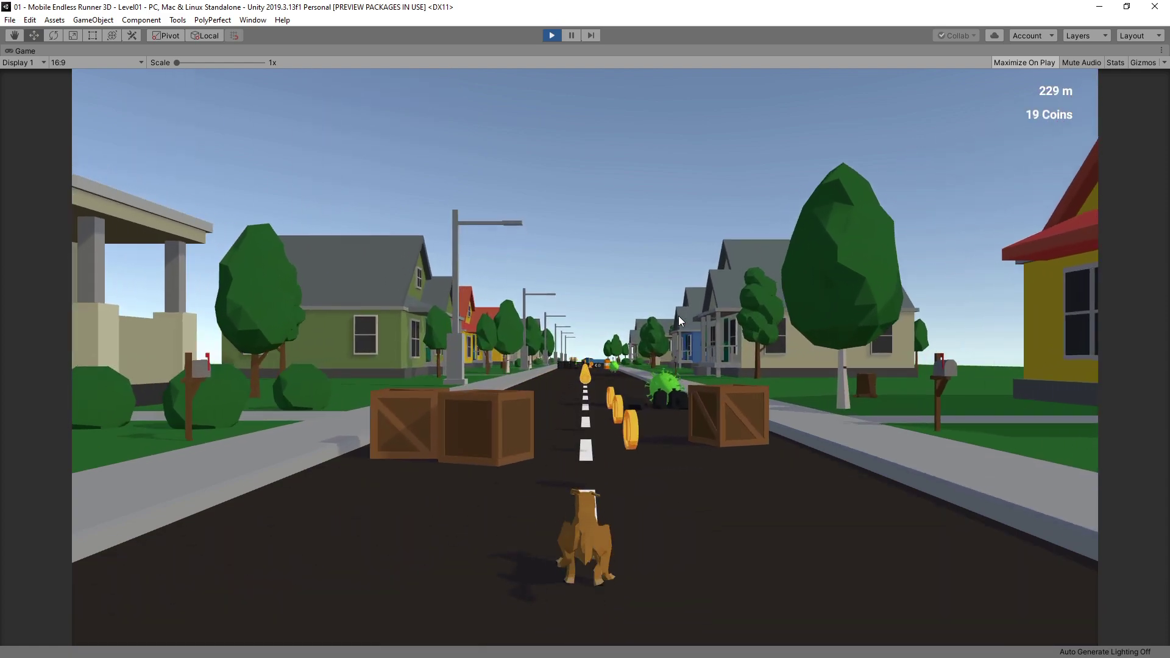
key(Left)
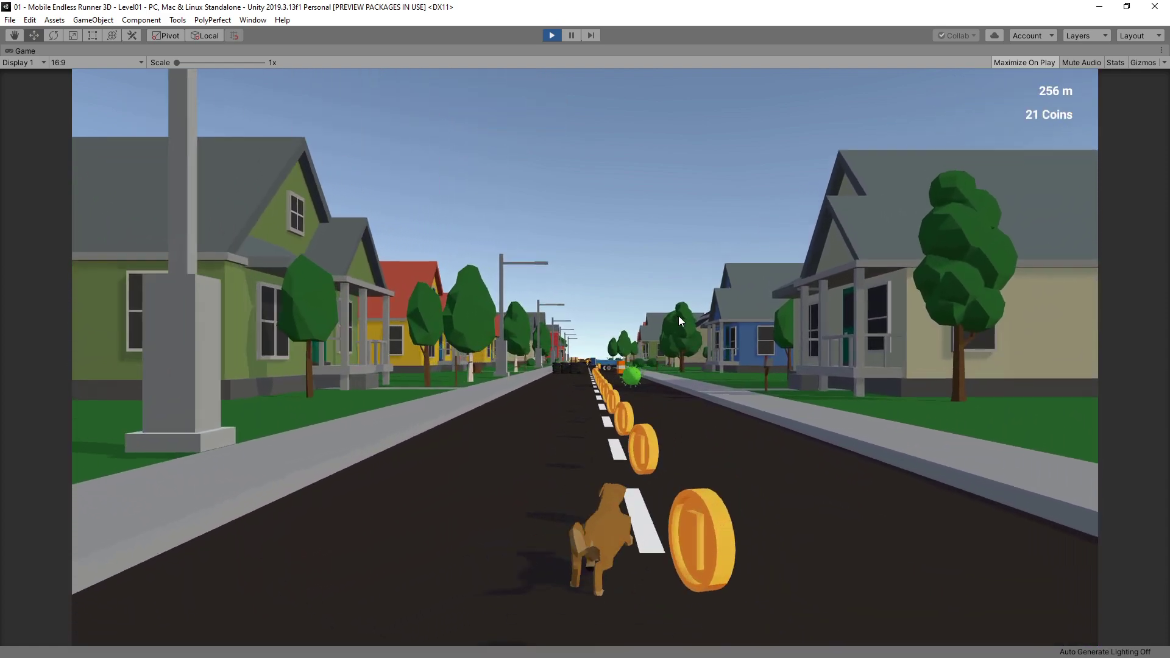
key(Right)
key(Left)
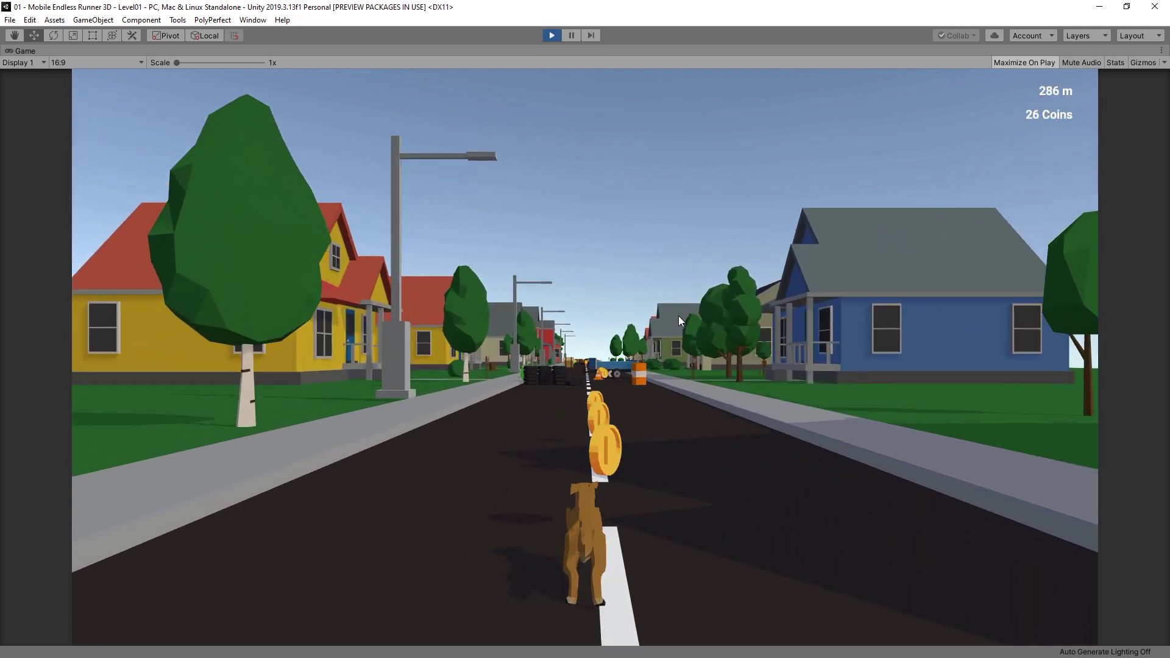
key(space)
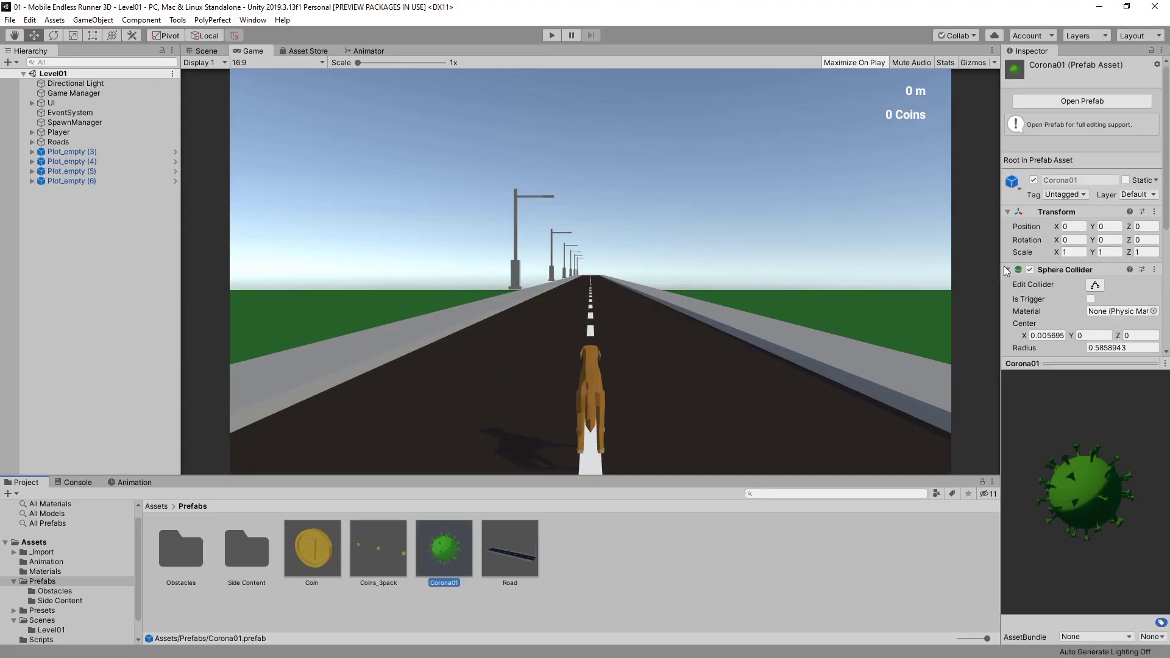
- Open the Corona01 prefab, add an Enemy tag and assign it to the prefab
click(1073, 102)
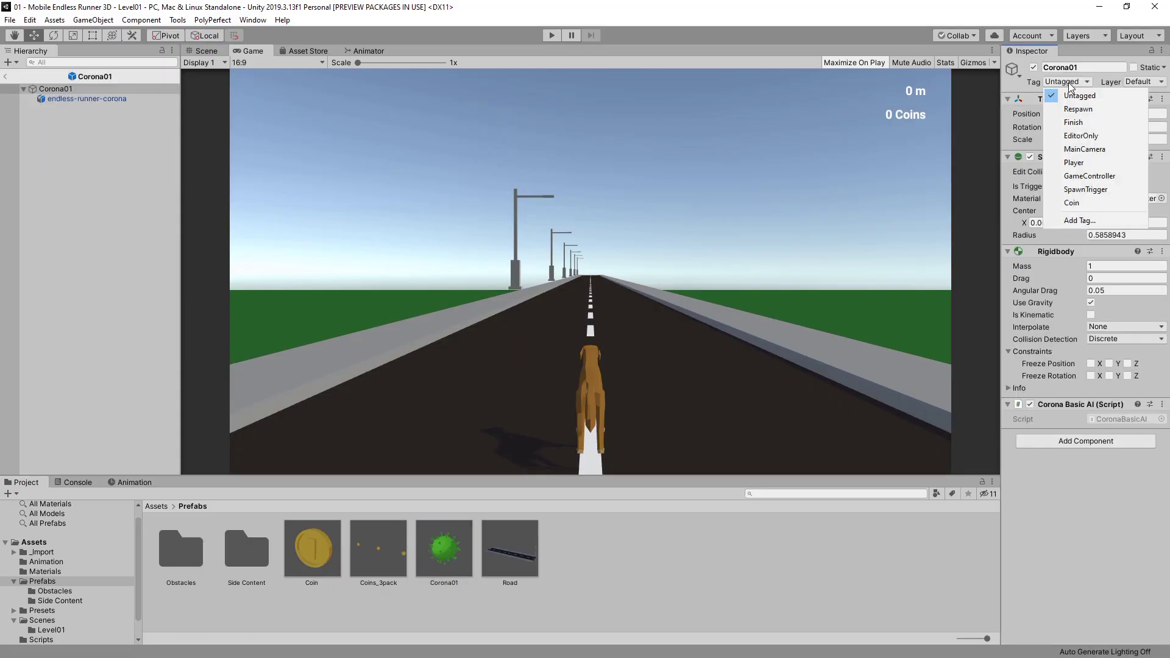
click(1080, 221)
click(445, 550)
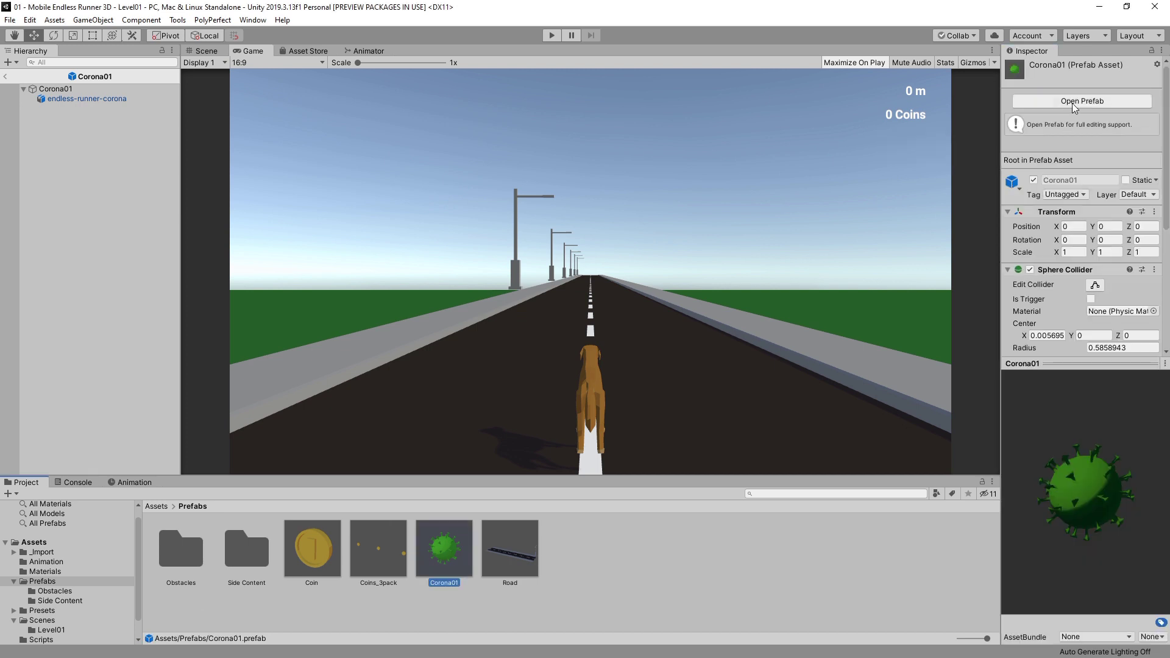
click(1074, 103)
click(1068, 82)
click(1078, 216)
- In the PlayerCollisionController script, add OnCollisionEnter that logs "Enemy Hit" if collision.gameObject.tag == "Enemy"
click(41, 640)
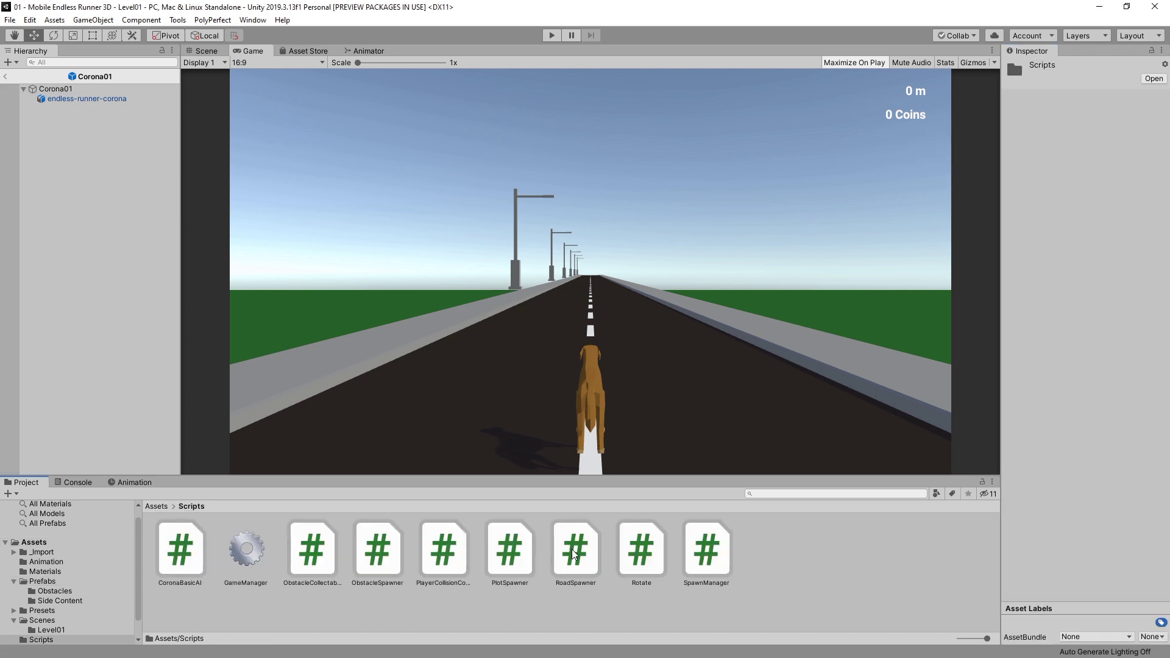
double_click(444, 549)
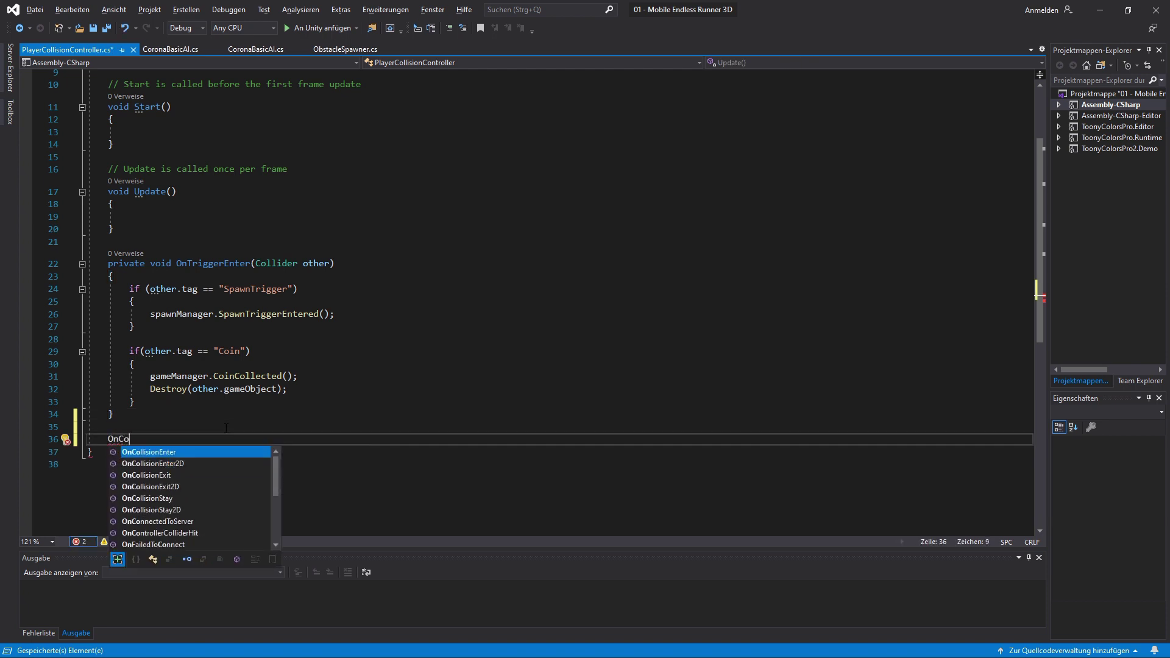
key(Tab)
text(if(collision.ta)
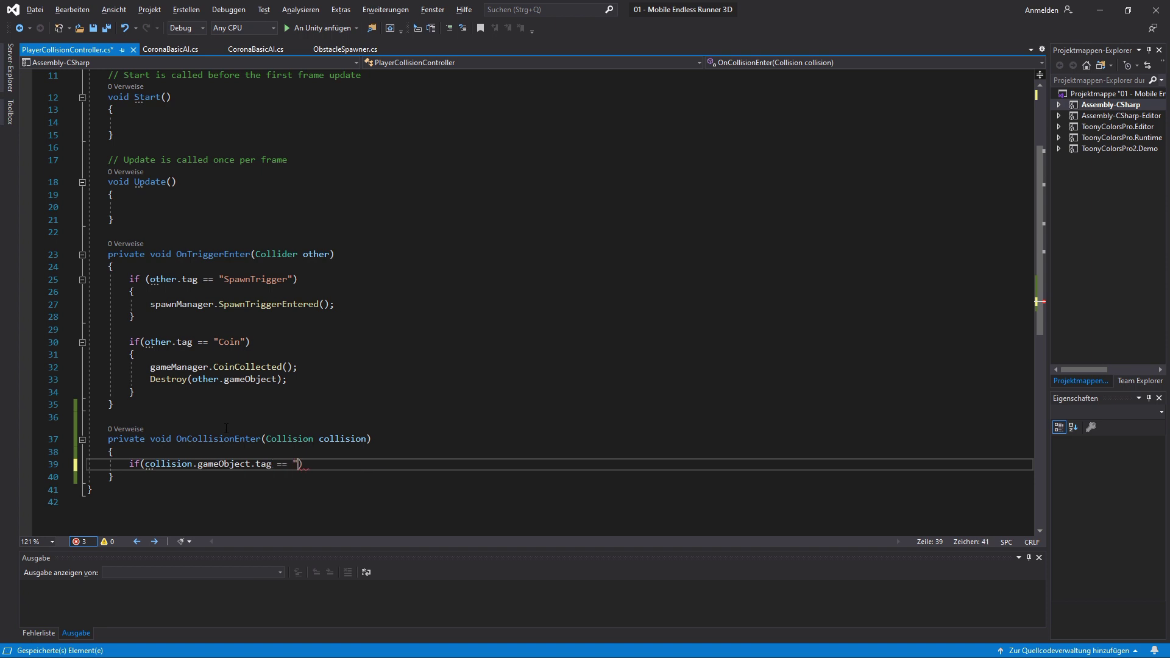
text(Debug.Log("Enemy Hit");)
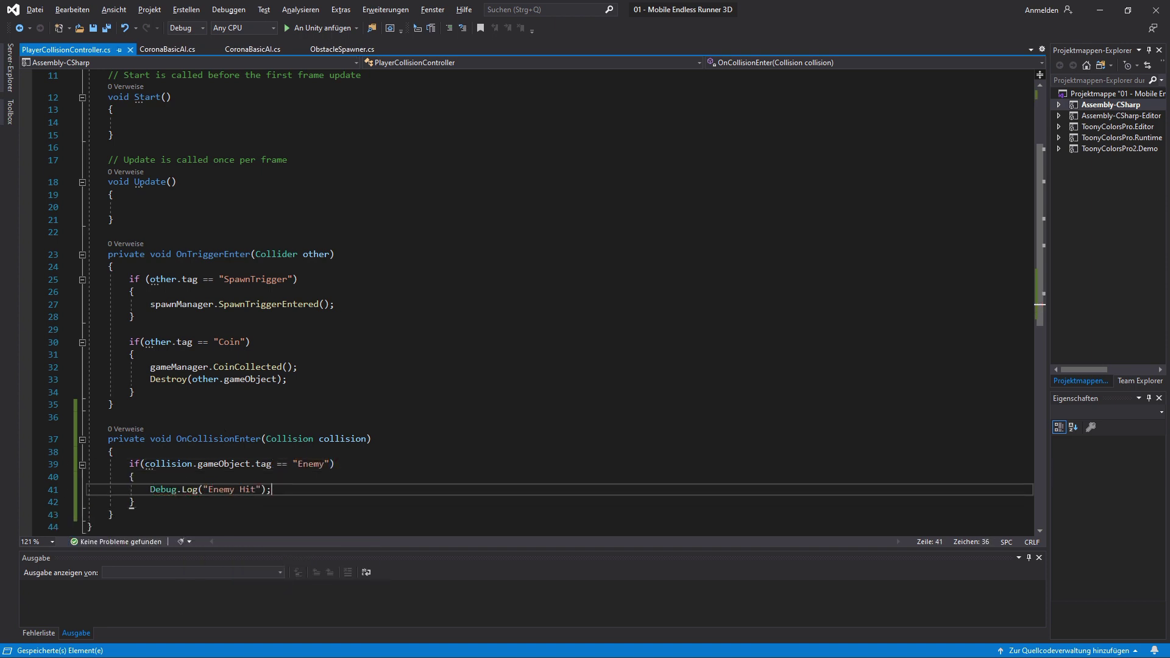
- Switch to Unity, show the console and run the game, steering the dog to test the enemy collision log
key(alt+Tab)
click(77, 482)
click(552, 35)
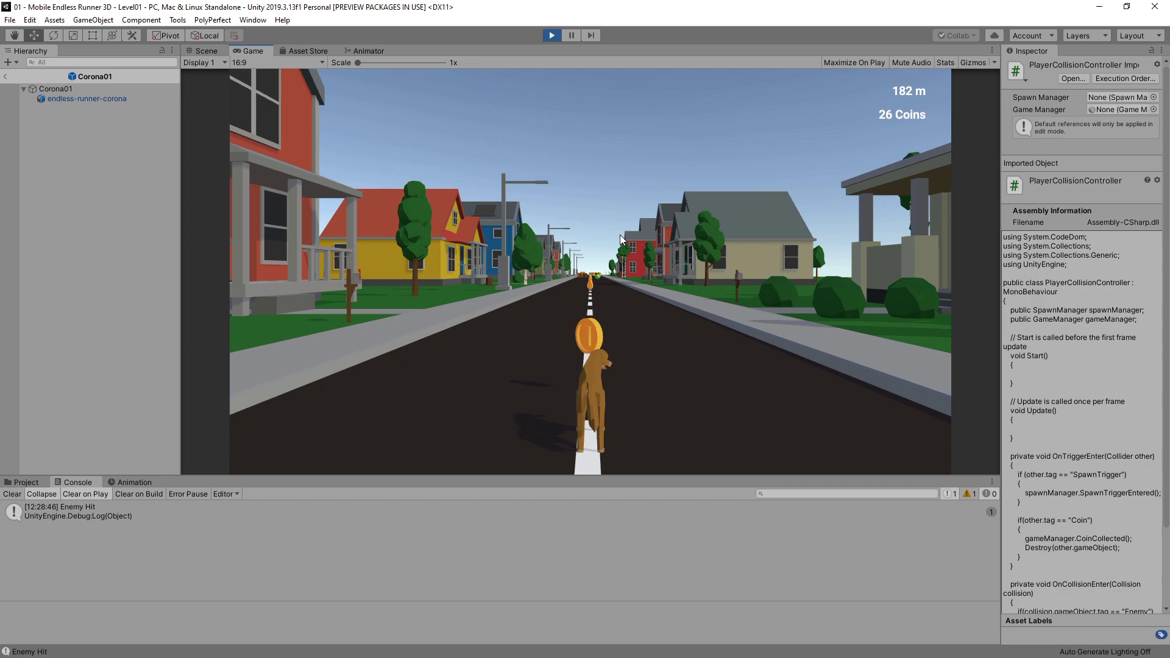
key(d)
key(d)
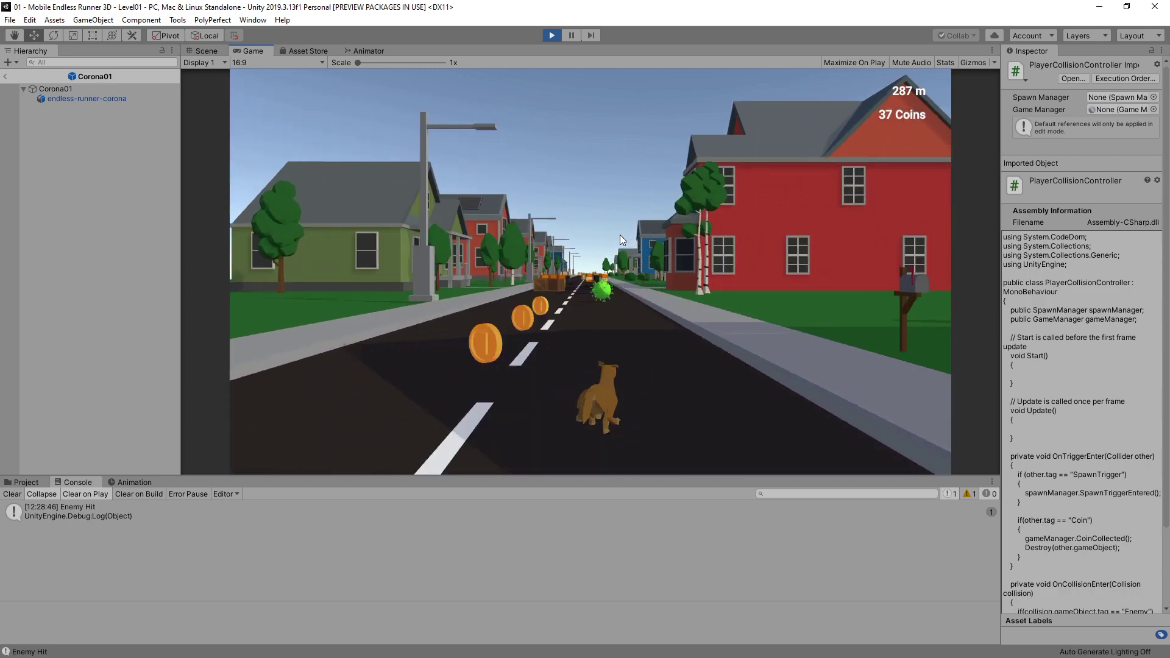
key(a)
click(548, 39)
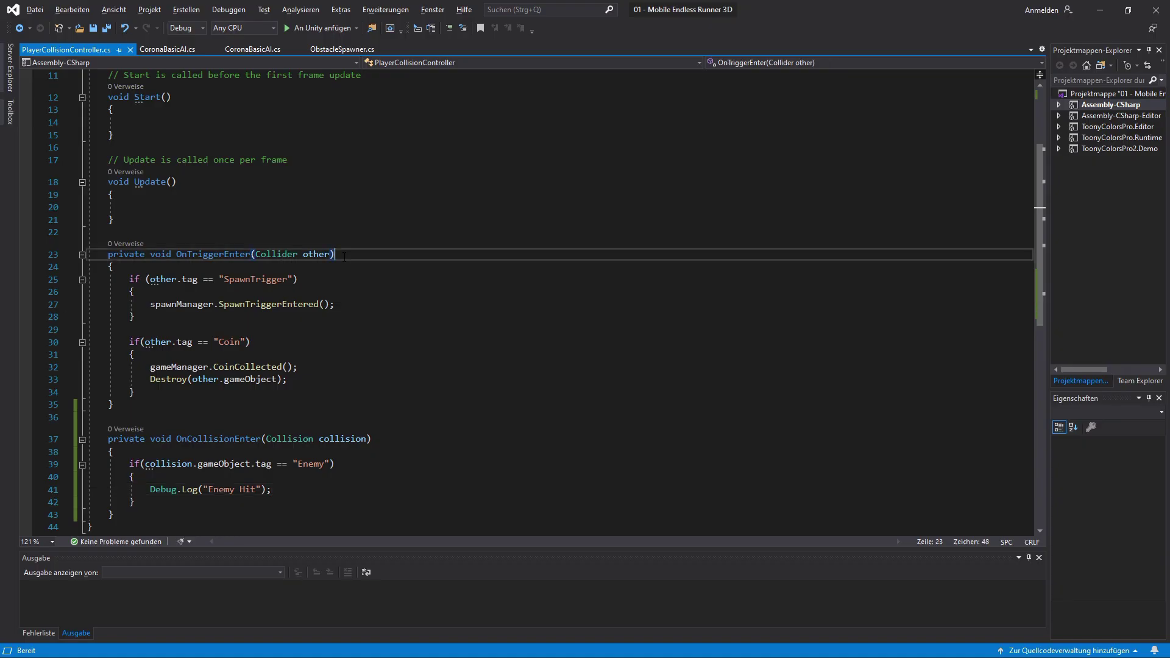
- Add using UnityEngine.SceneManagement; below the other using directives of PlayerCollisionController and save the script
scroll(548, 305, up, 5)
key(Return)
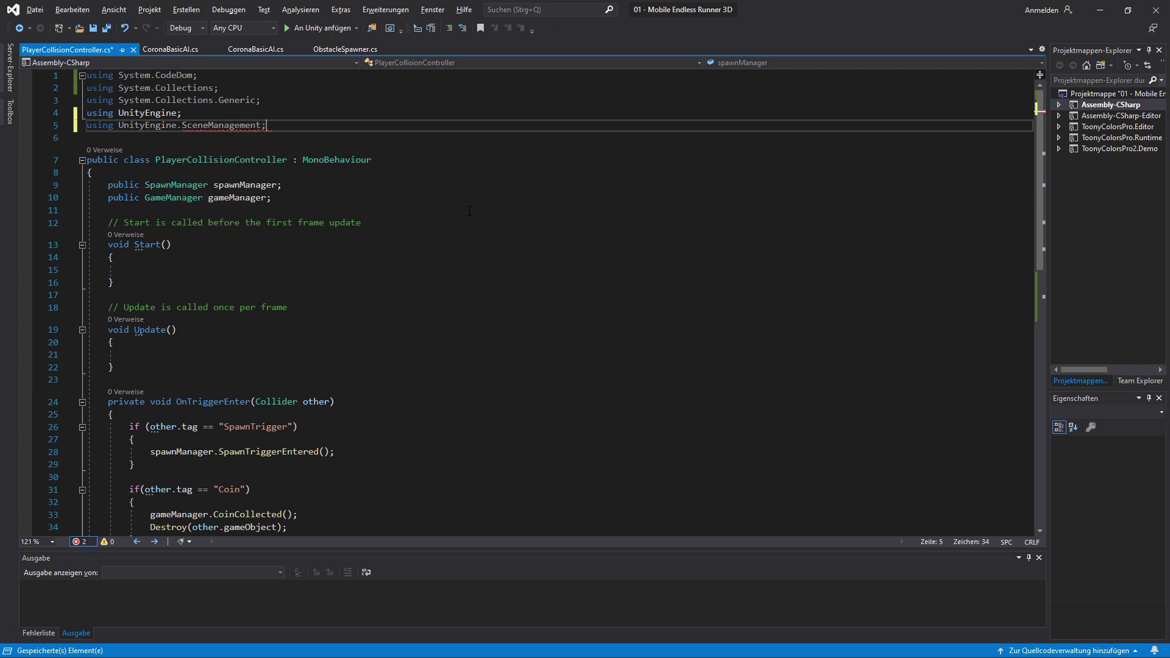
key(ctrl+s)
- In OnCollisionEnter, replace the Debug.Log line with SceneManager.LoadScene("Level001"); and save the script
scroll(469, 211, down, 9)
click(317, 300)
key(shift+Home)
text(Load)
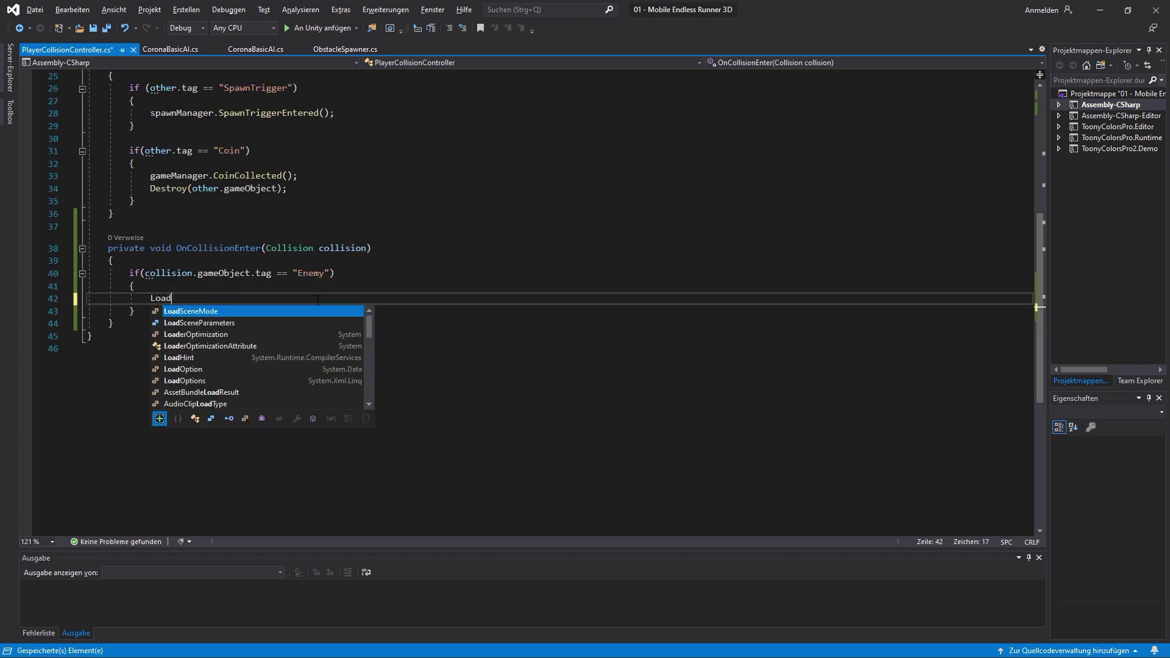
key(BackSpace)
key(BackSpace)
key(BackSpace)
key(BackSpace)
text(SceneManager.Lo)
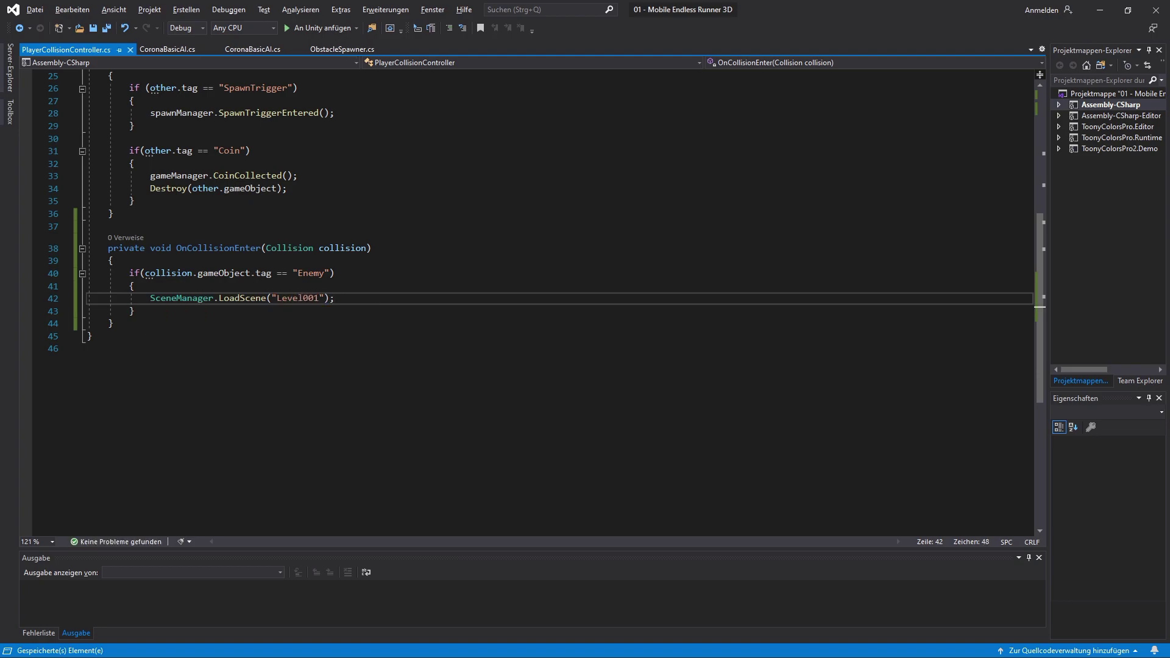
- Switch to Unity and open the Scenes folder in the project assets to check the scene name
key(alt+Tab)
click(28, 485)
click(158, 509)
double_click(523, 554)
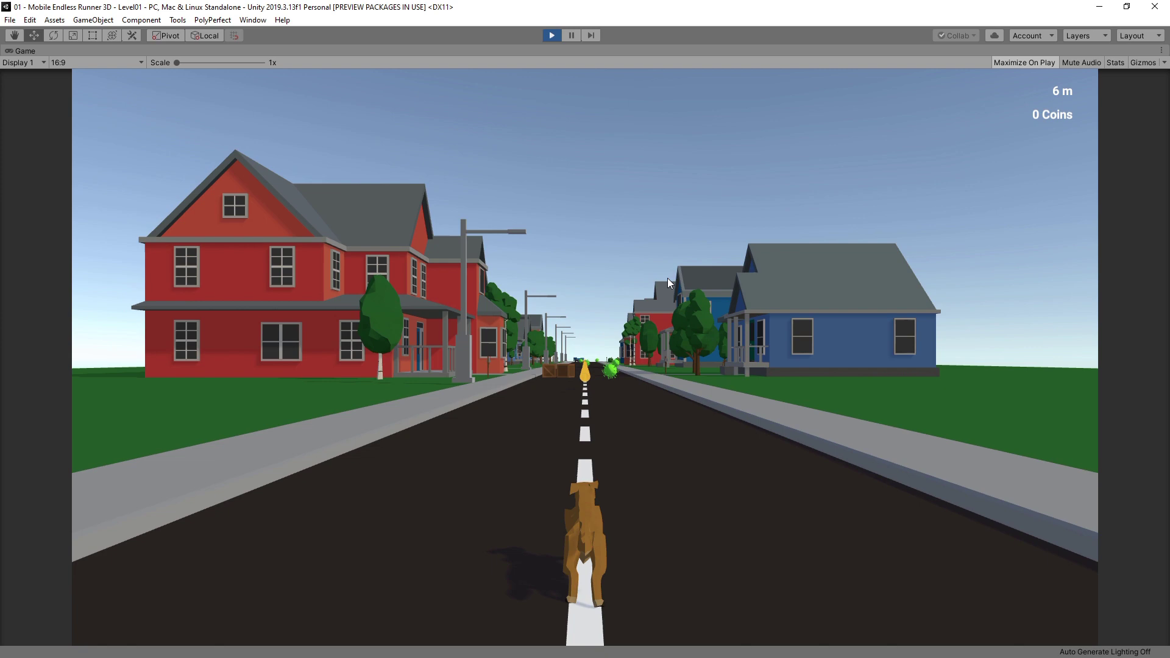
- Play-test the level reload on enemy contact, moving the dog between lanes near the viruses and obstacles
key(Left)
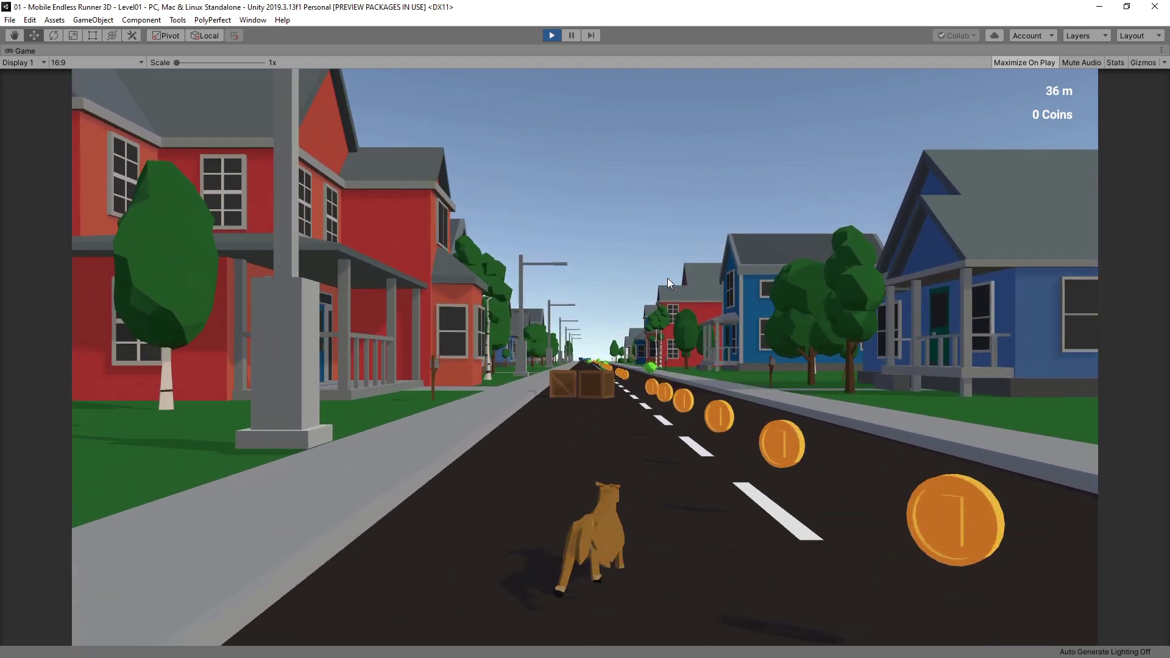
key(Right)
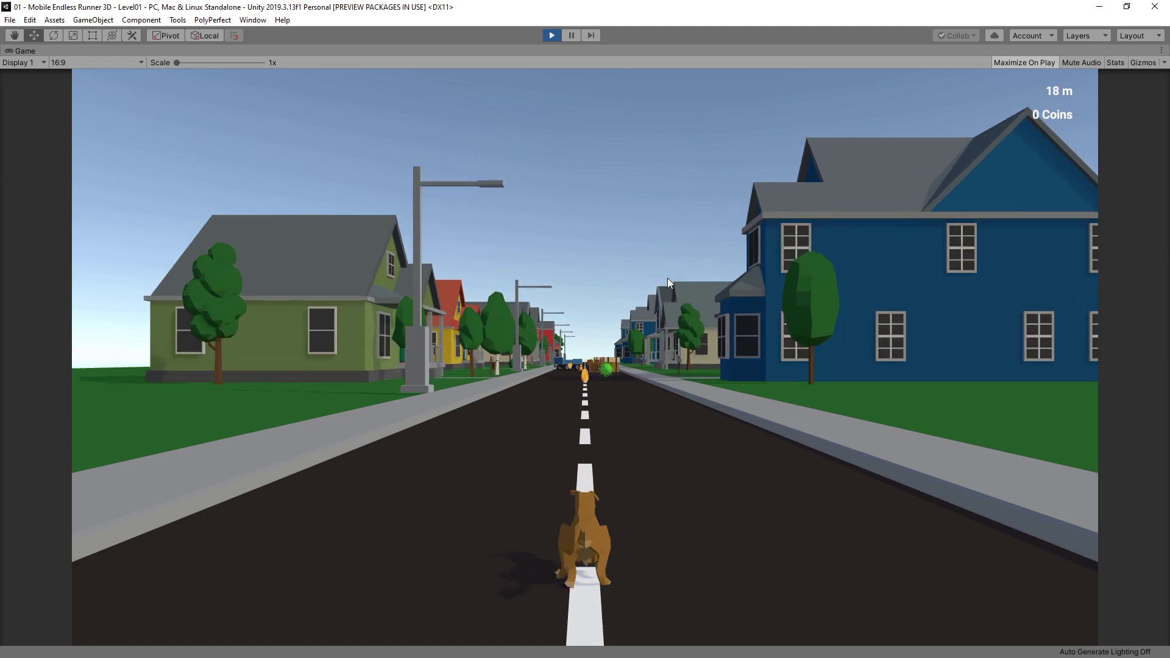
key(Left)
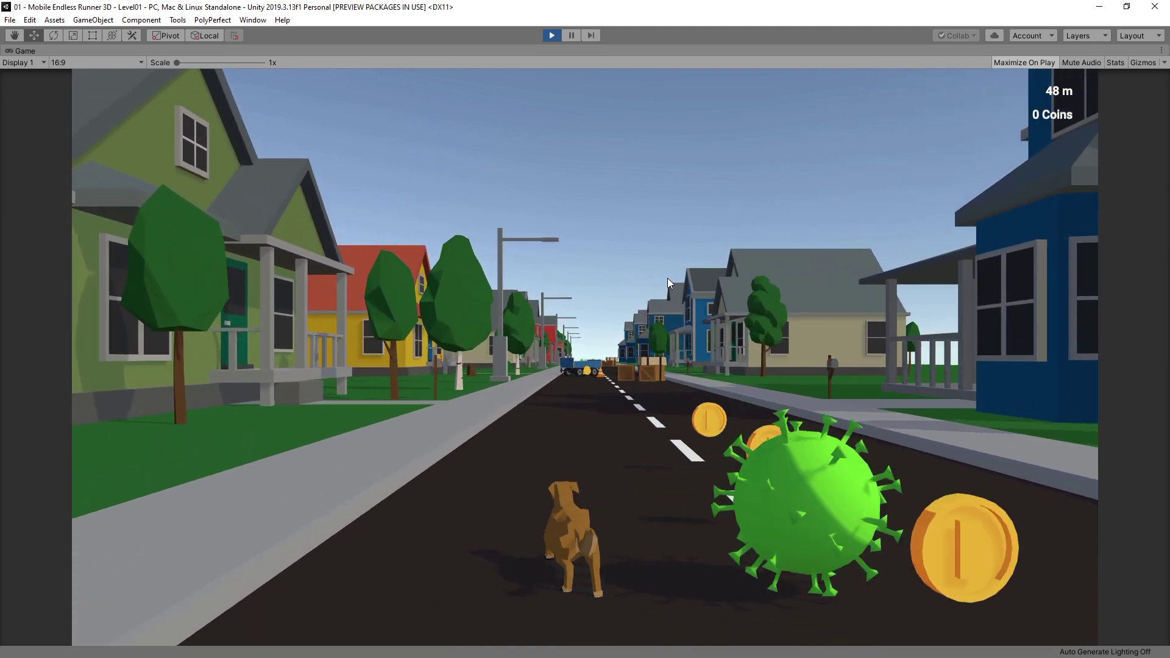
key(Right)
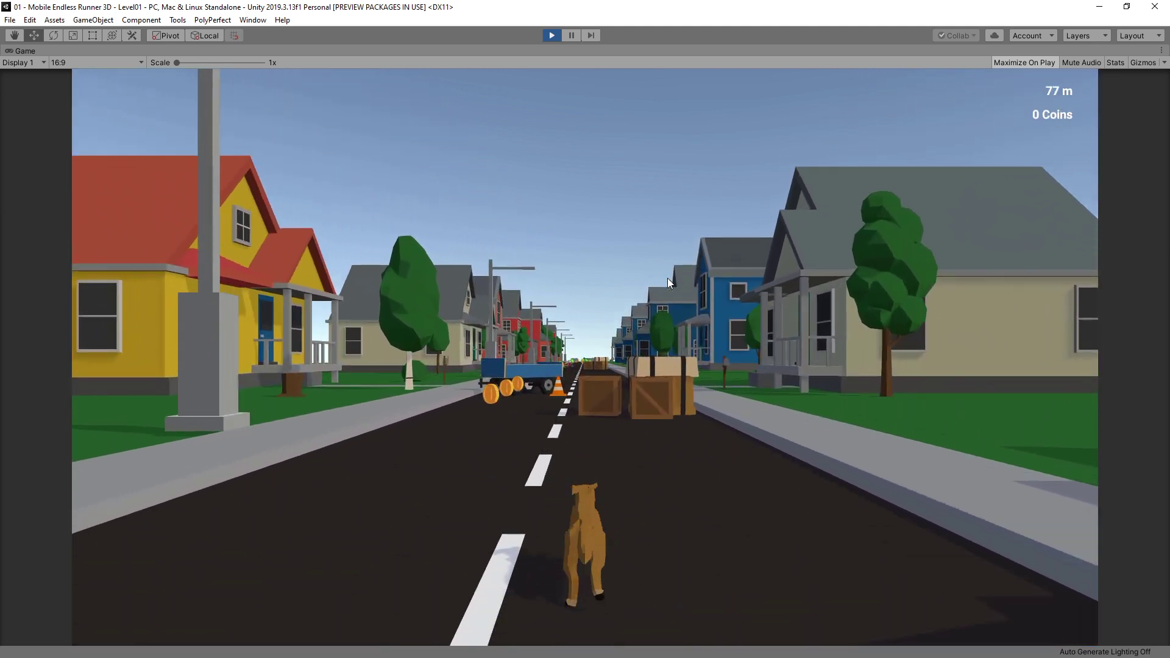
key(Up)
key(Left)
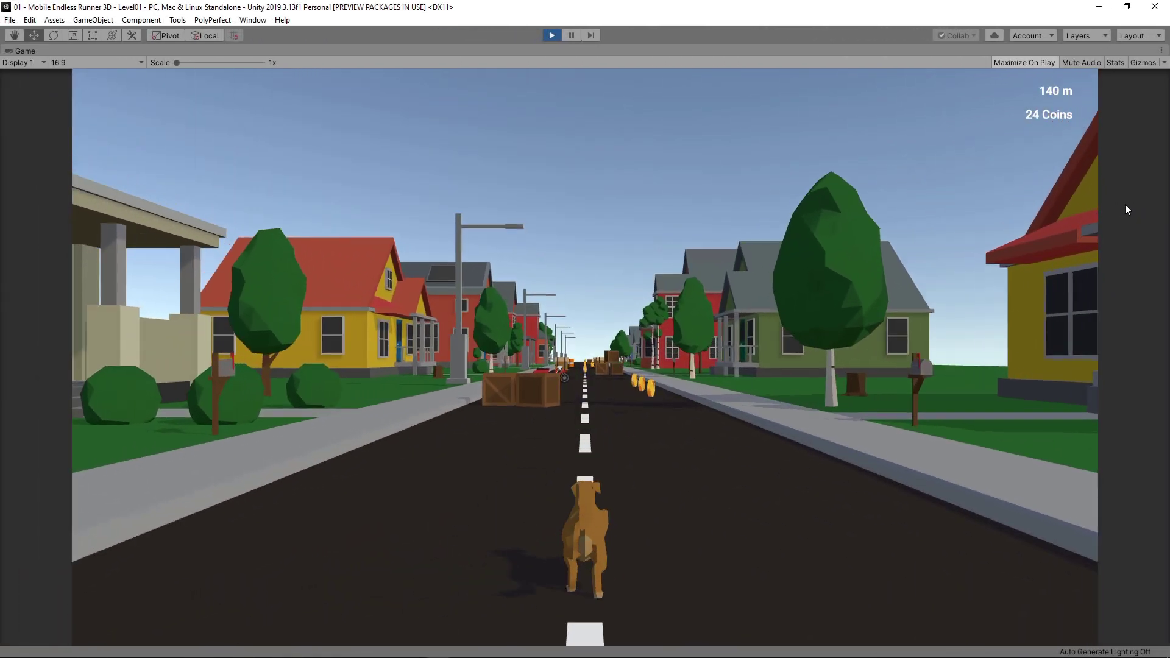
key(Right)
key(Left)
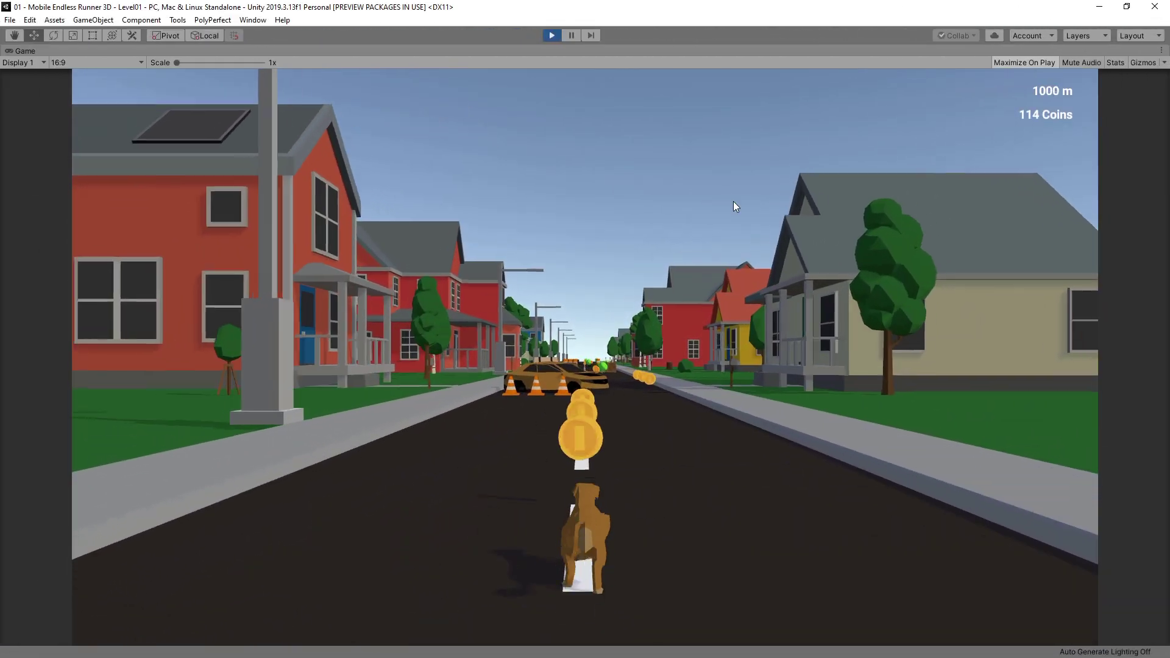
- Play a longer run, weaving the dog between lanes to collect coins and dodge viruses, crates and barrels
key(Right)
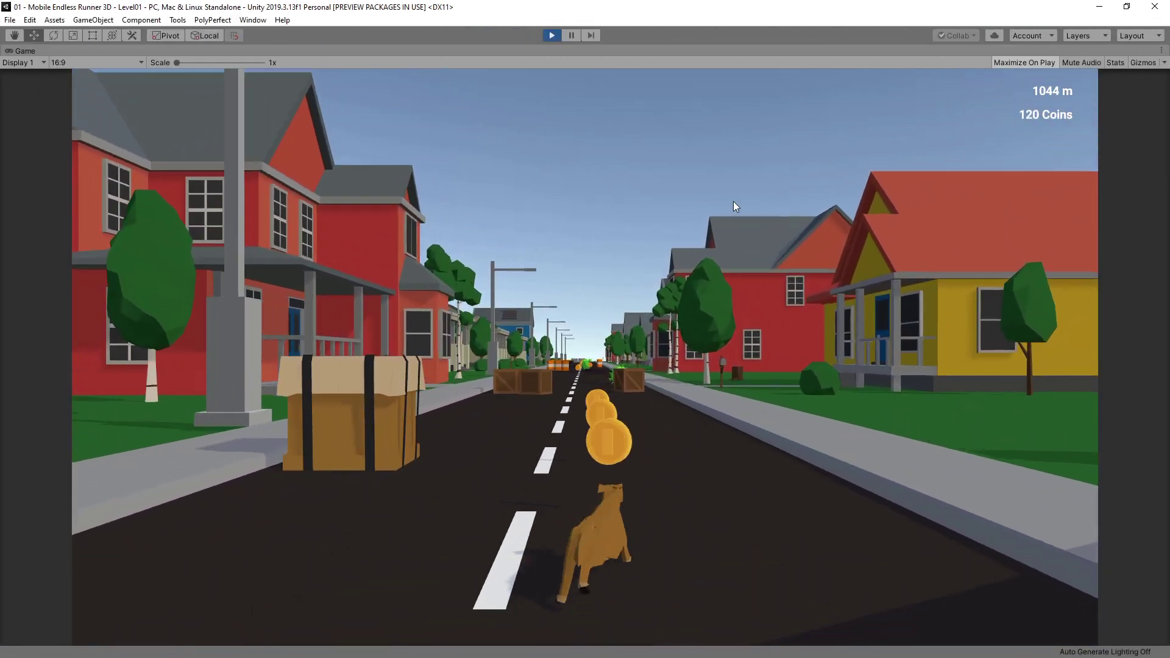
key(Left)
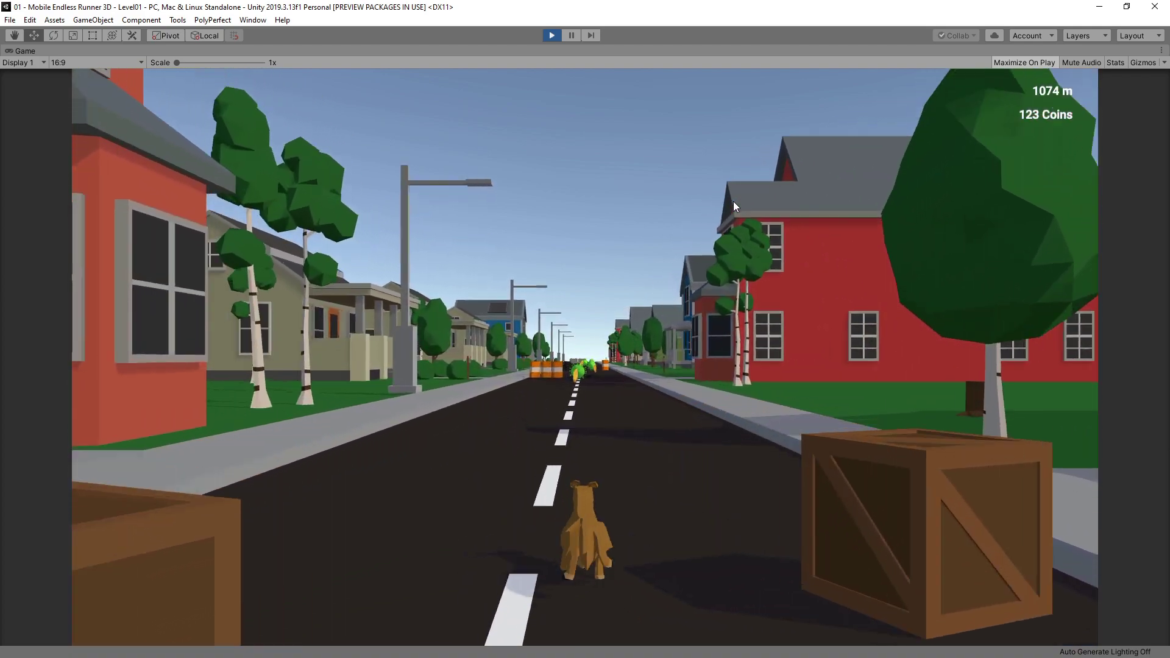
key(Right)
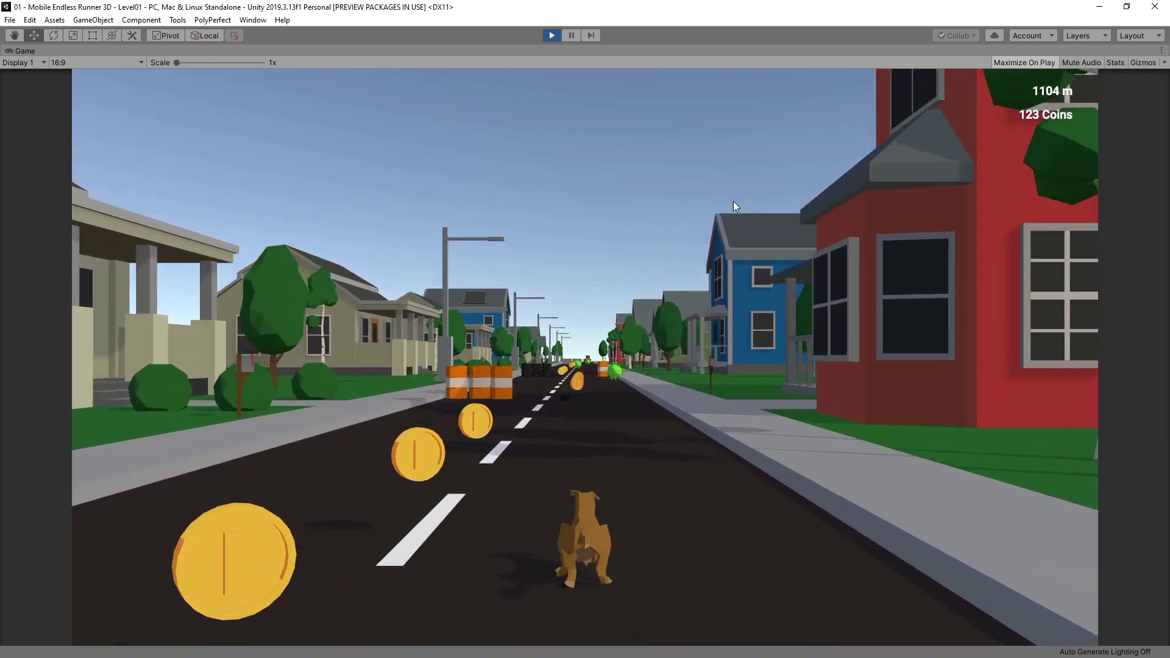
key(Left)
key(Right)
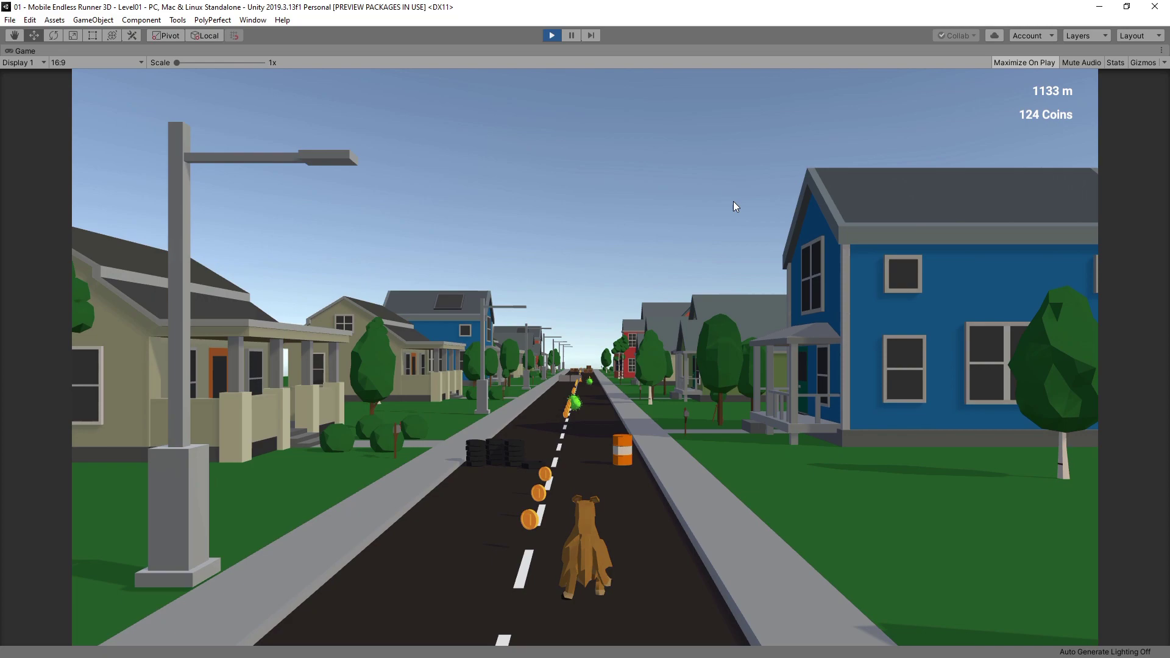
key(Left)
key(Left)
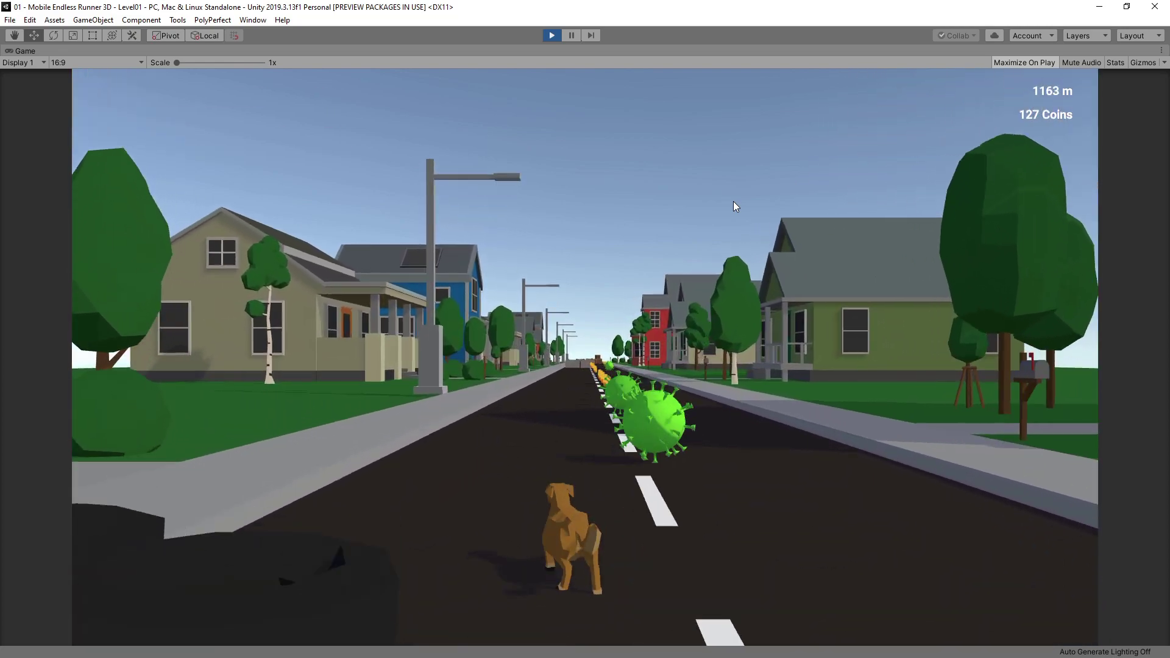
key(Right)
key(Left)
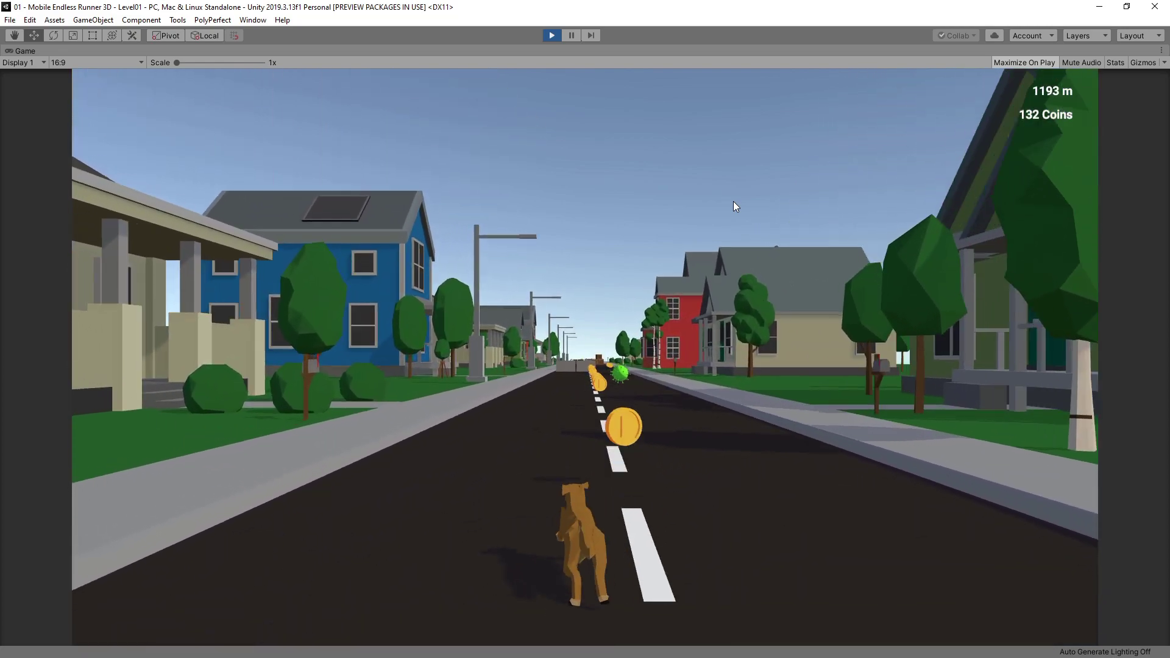
key(Right)
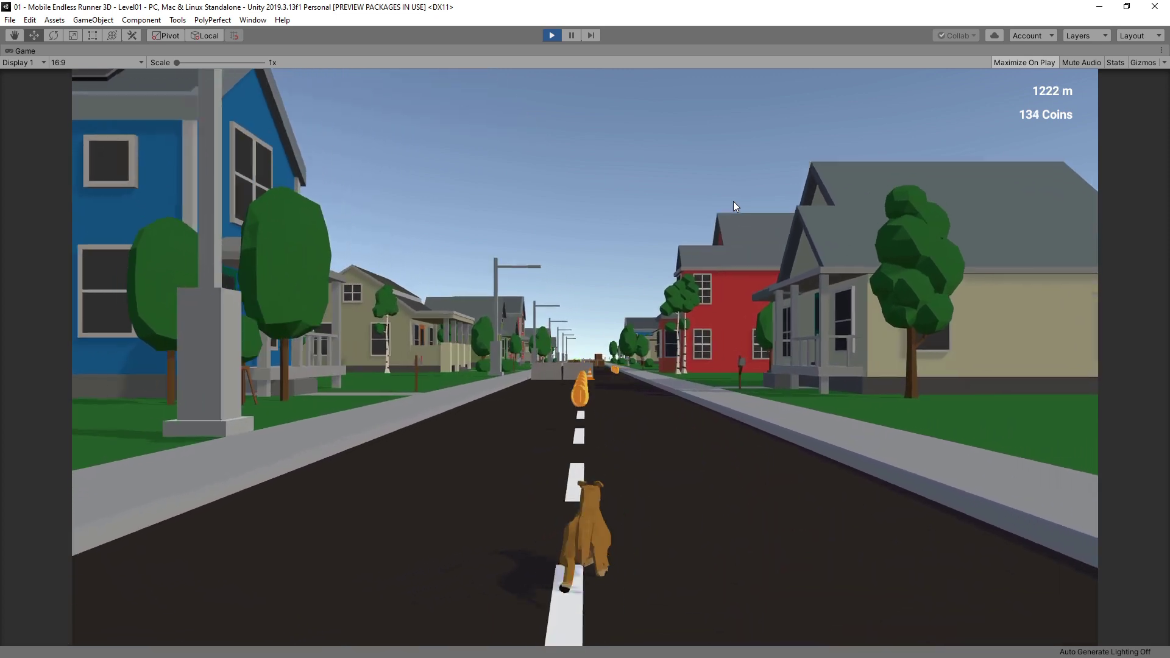
key(Right)
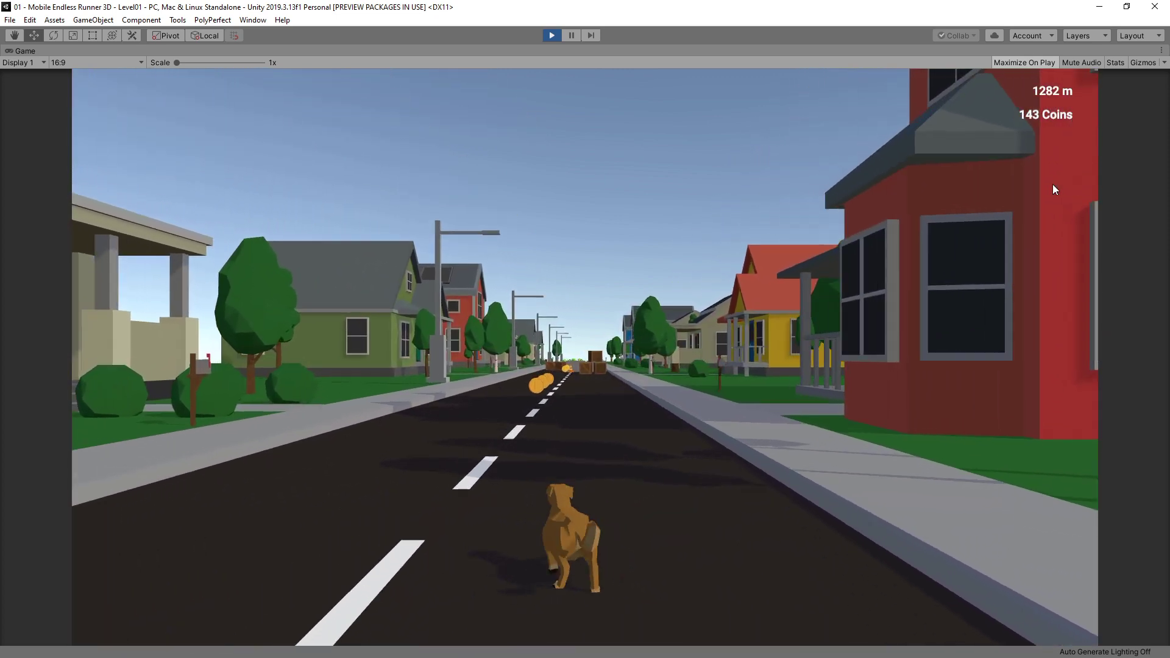
key(Left)
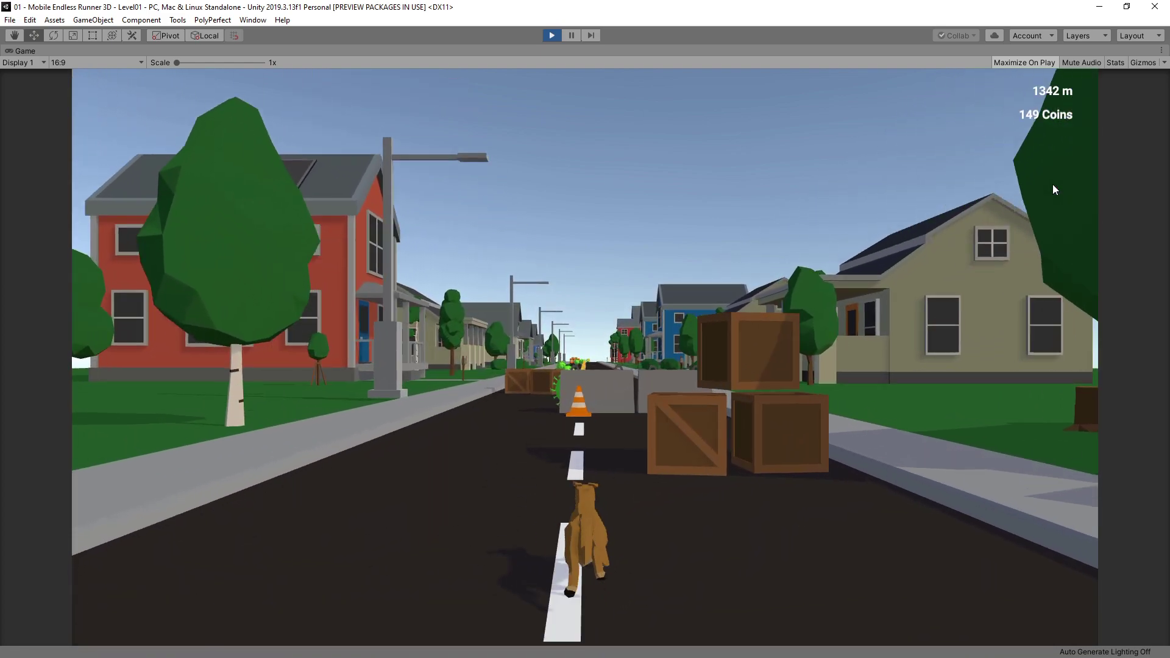
key(Right)
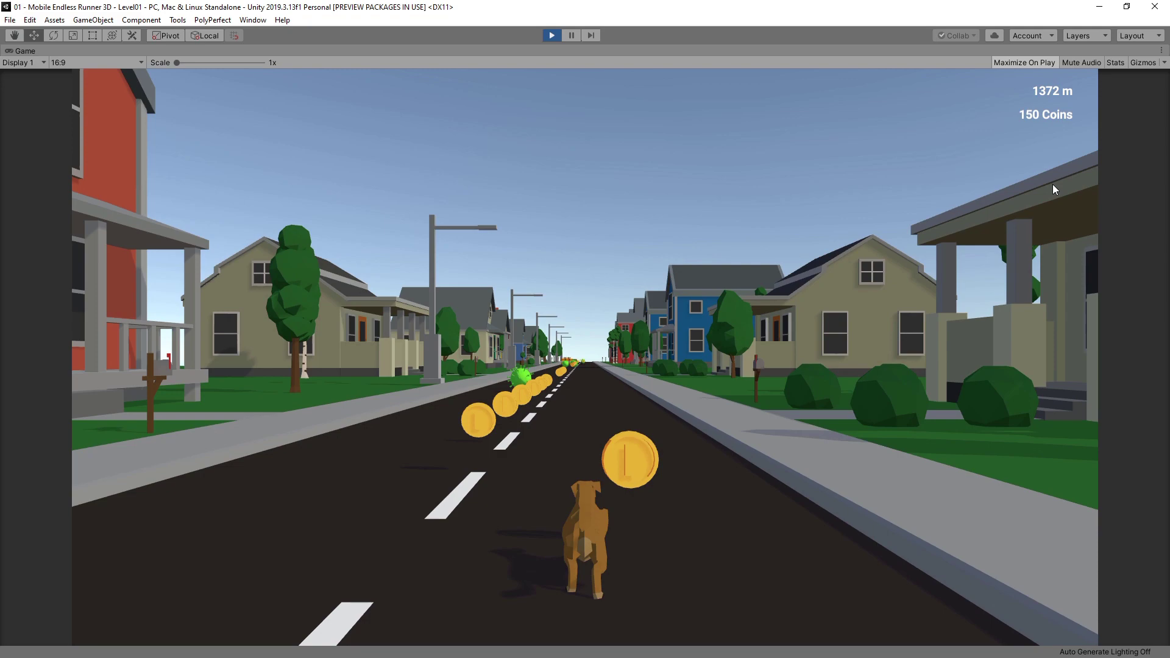
key(Left)
key(Left)
key(Right)
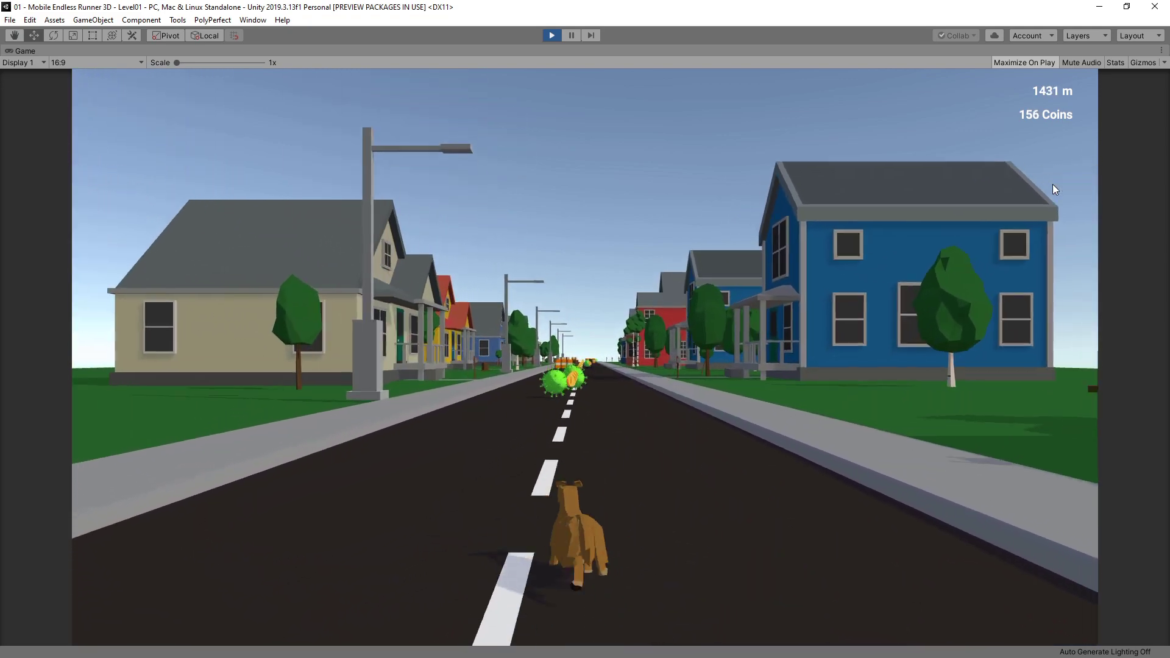
key(Left)
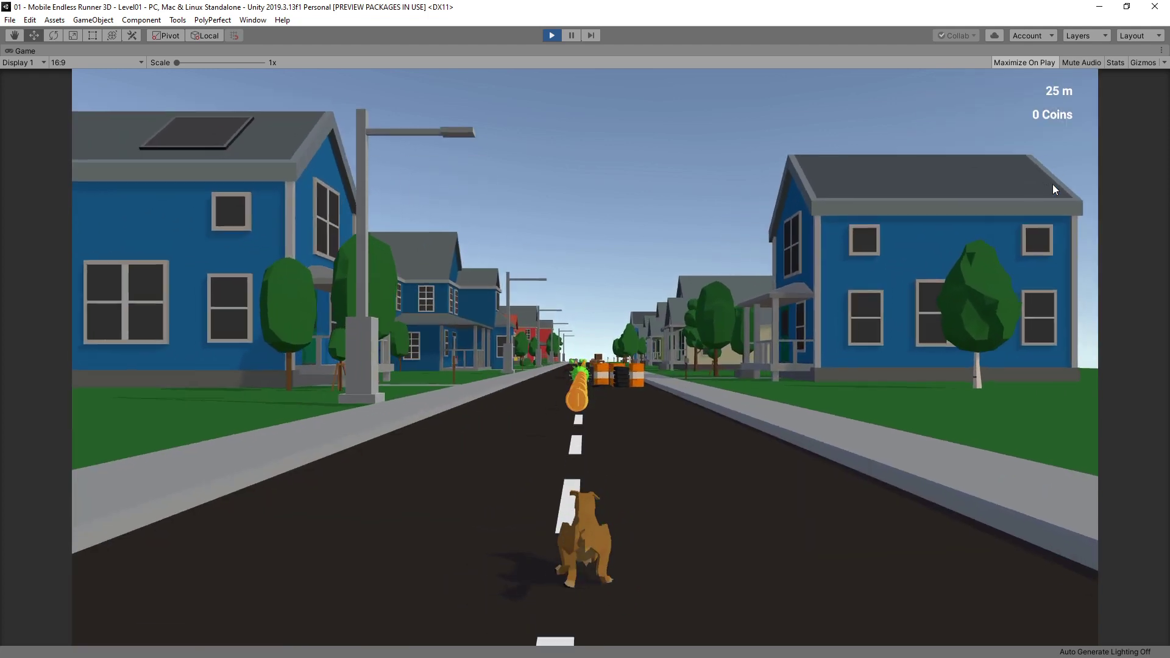
- Play-test another run from near the level start, steering the dog between lanes to collect coins and avoid viruses, barrels, crates and concrete barriers
key(Left)
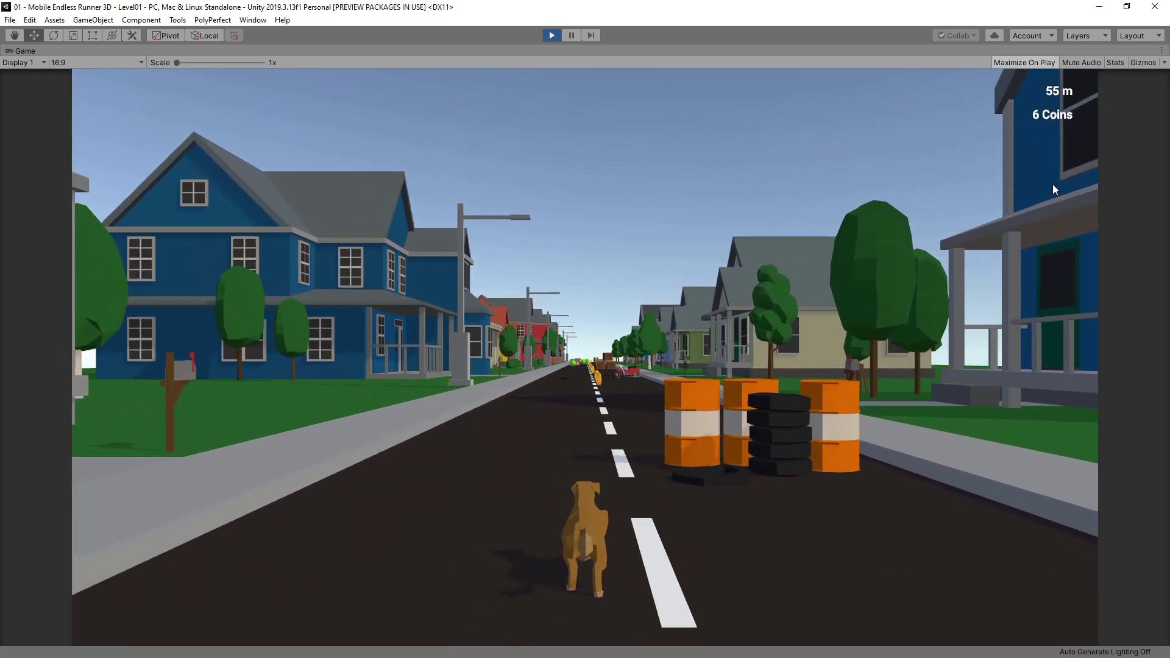
key(Right)
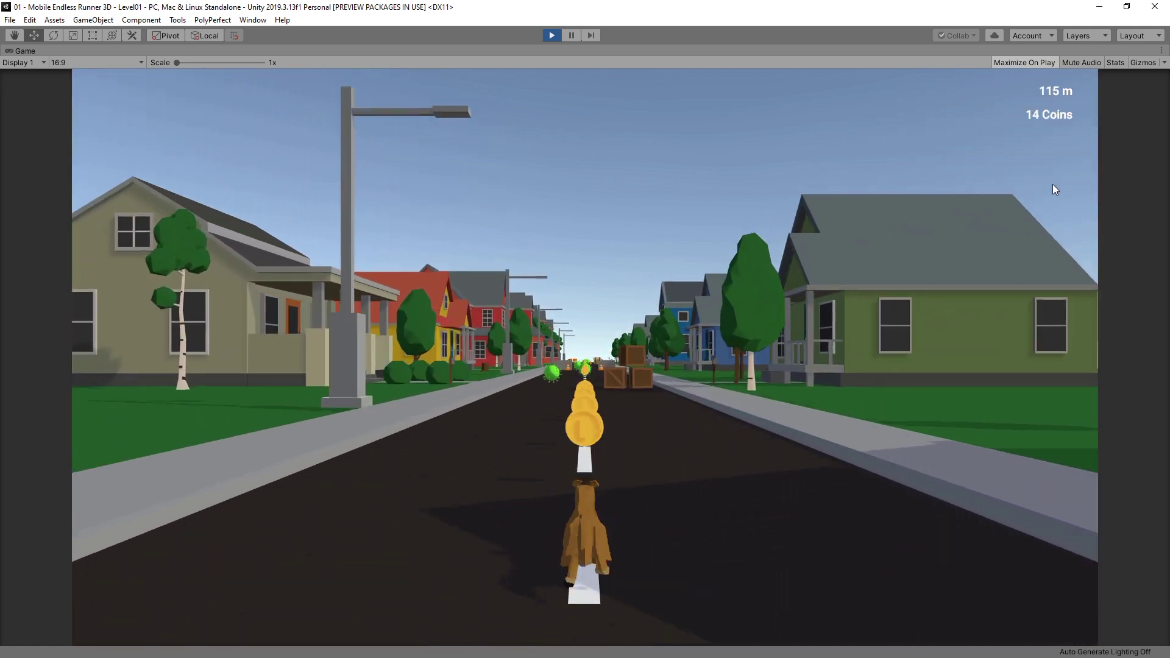
key(Left)
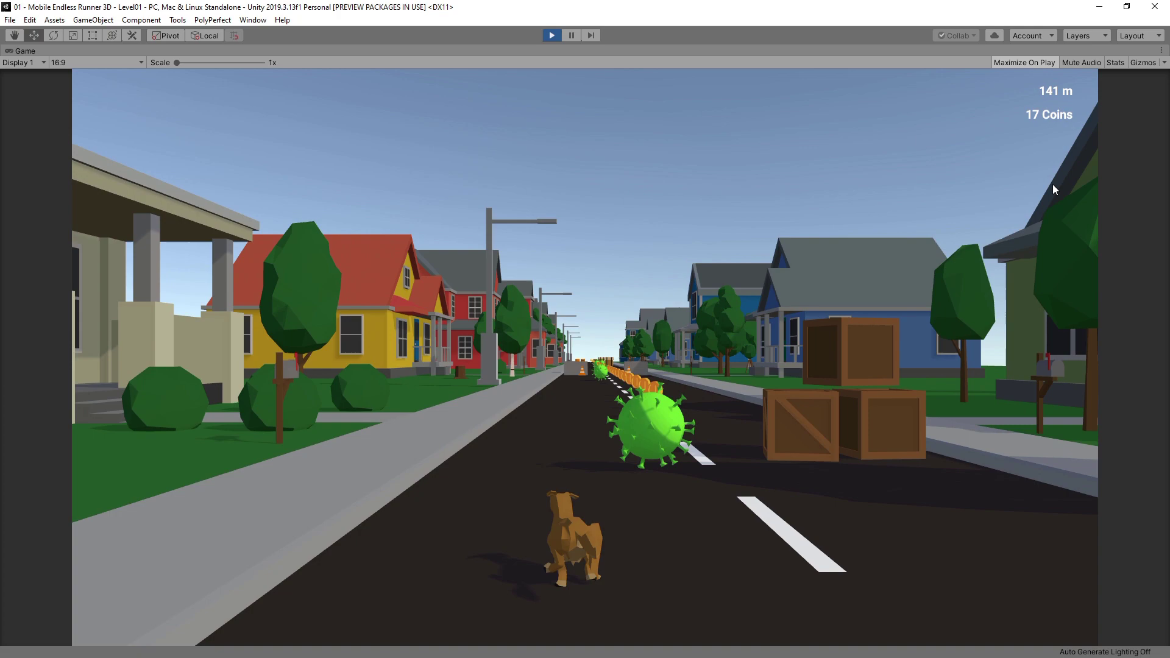
key(Right)
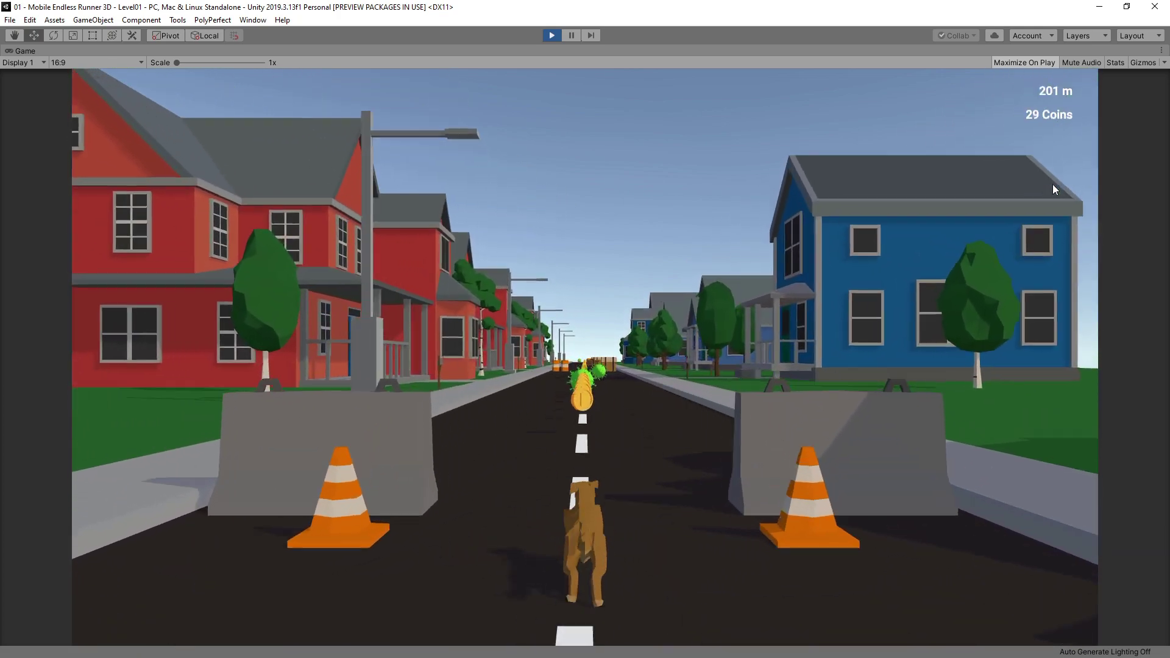
key(Left)
key(Right)
key(Left)
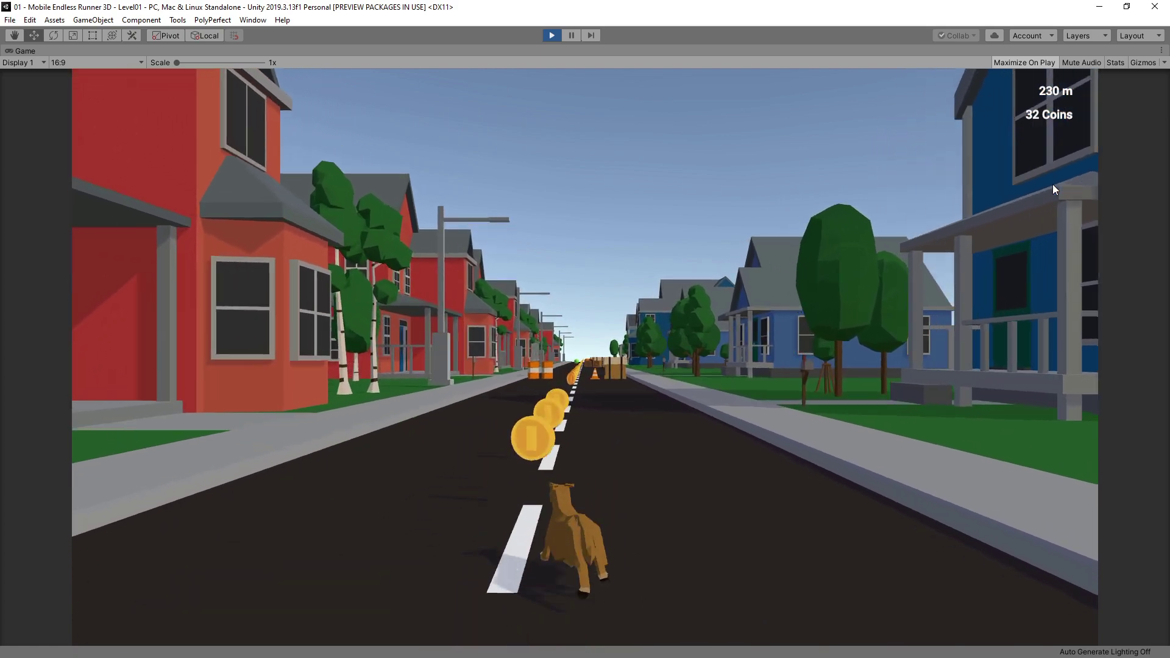
key(Left)
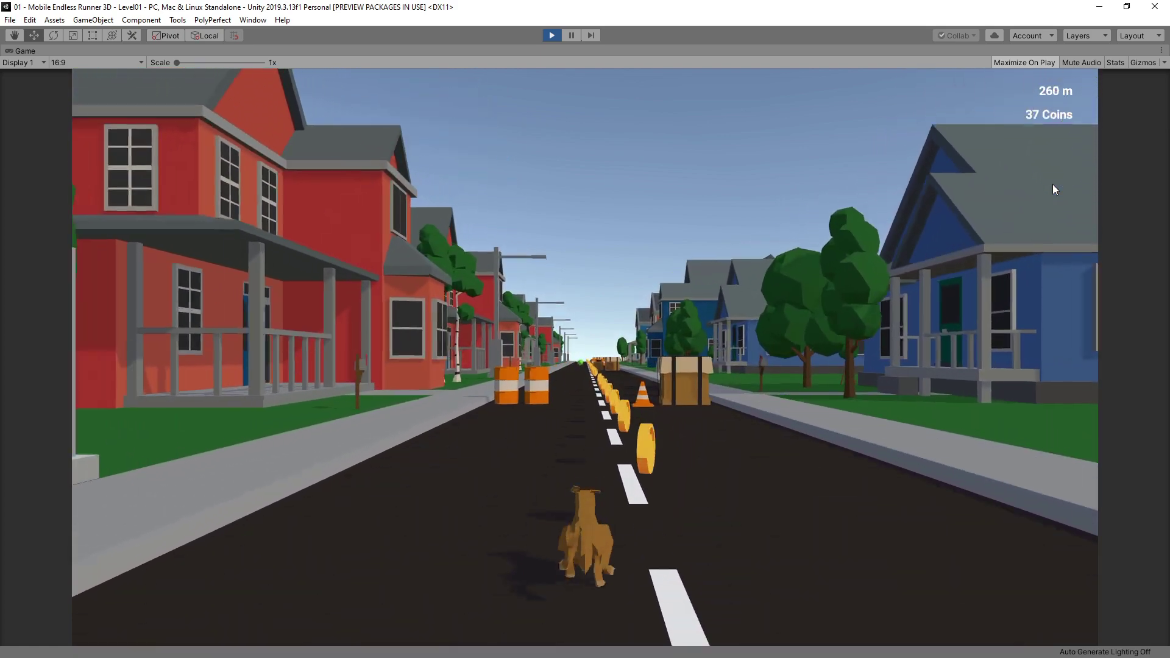
key(Right)
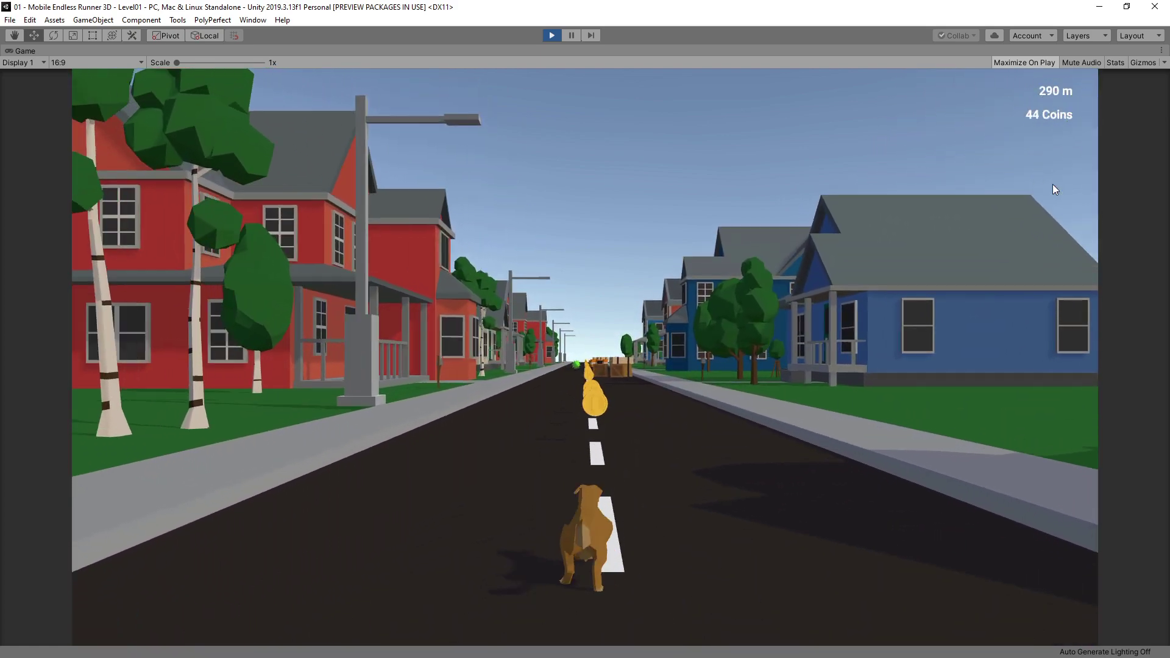
key(Right)
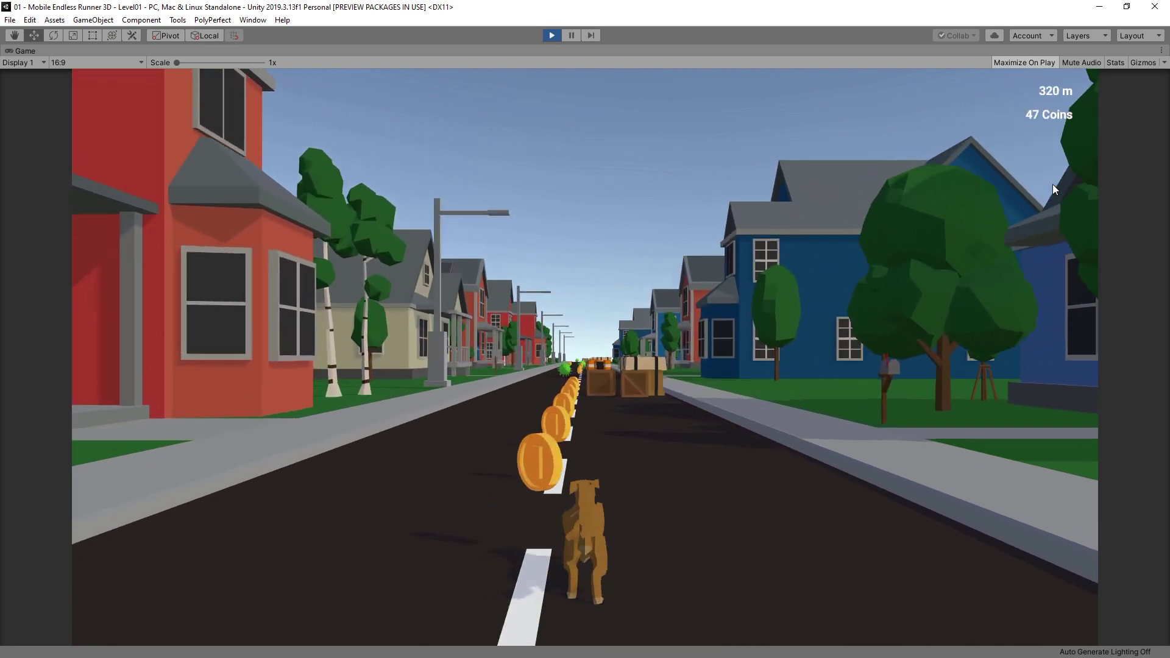
key(Left)
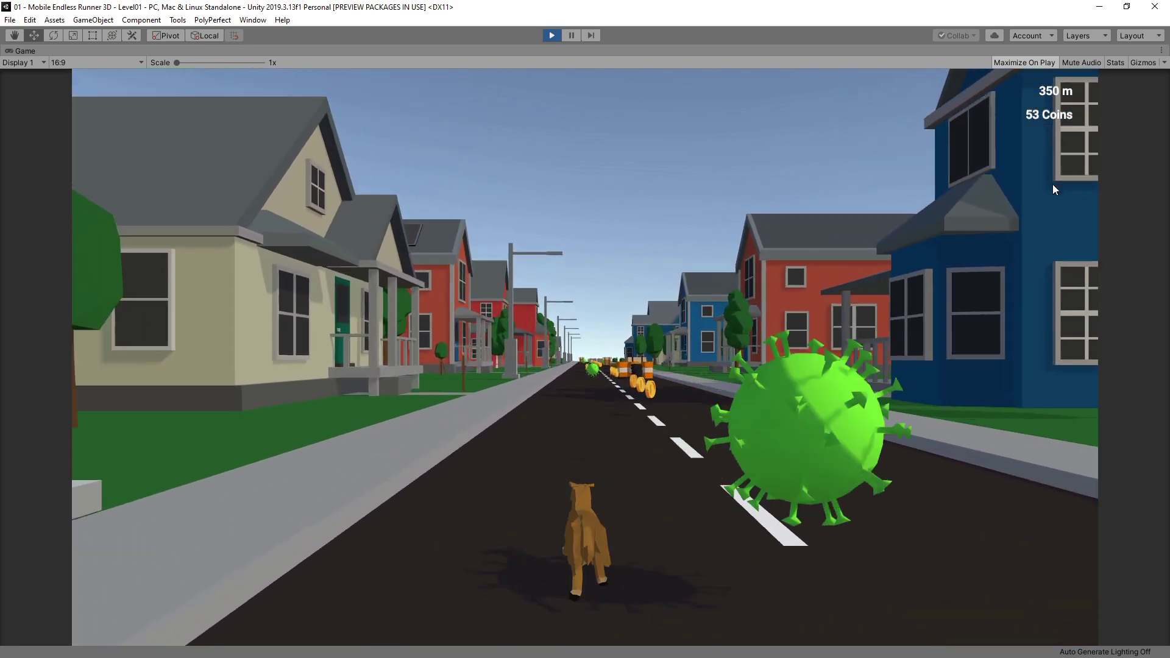